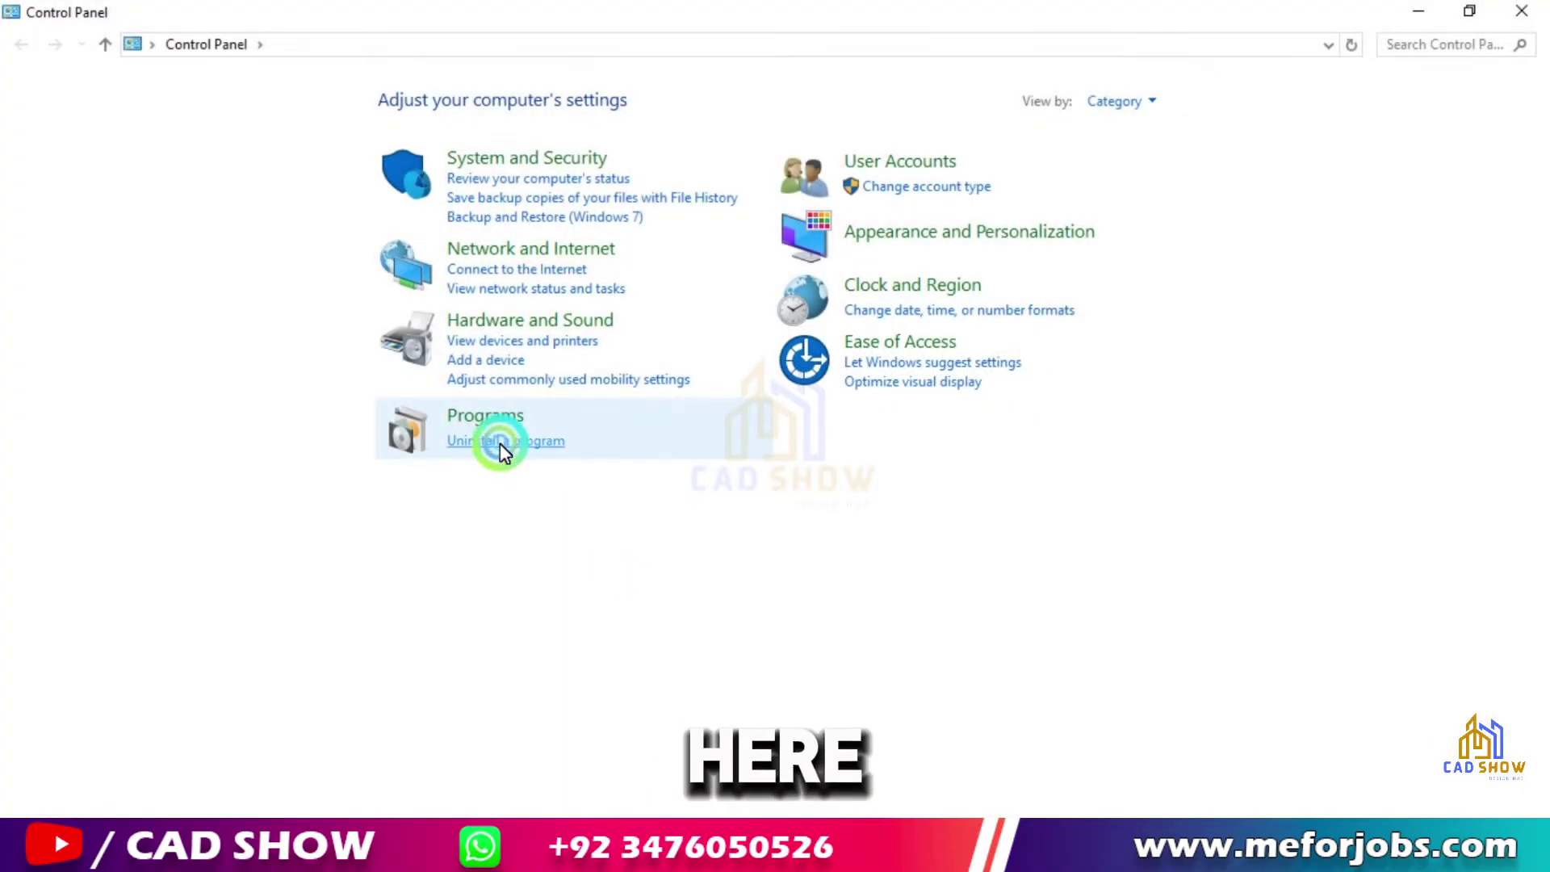
# Confirm Enscape 3.3.1.75071 is listed among installed programs in Programs and Features.
pyautogui.click(501, 444)
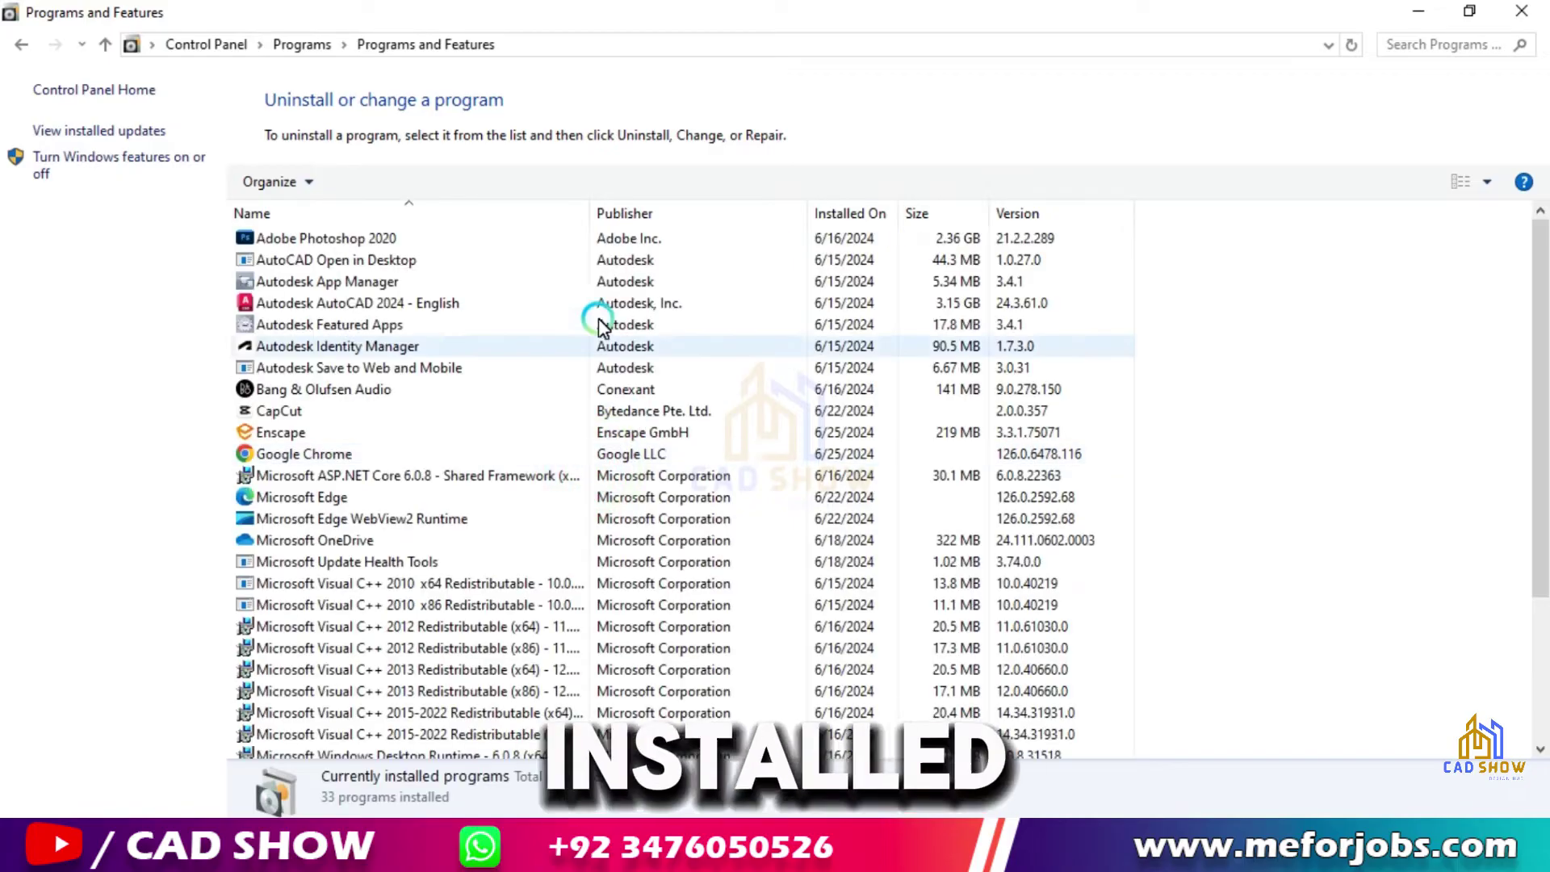
pyautogui.scroll(-1, 557, 331)
pyautogui.click(590, 373)
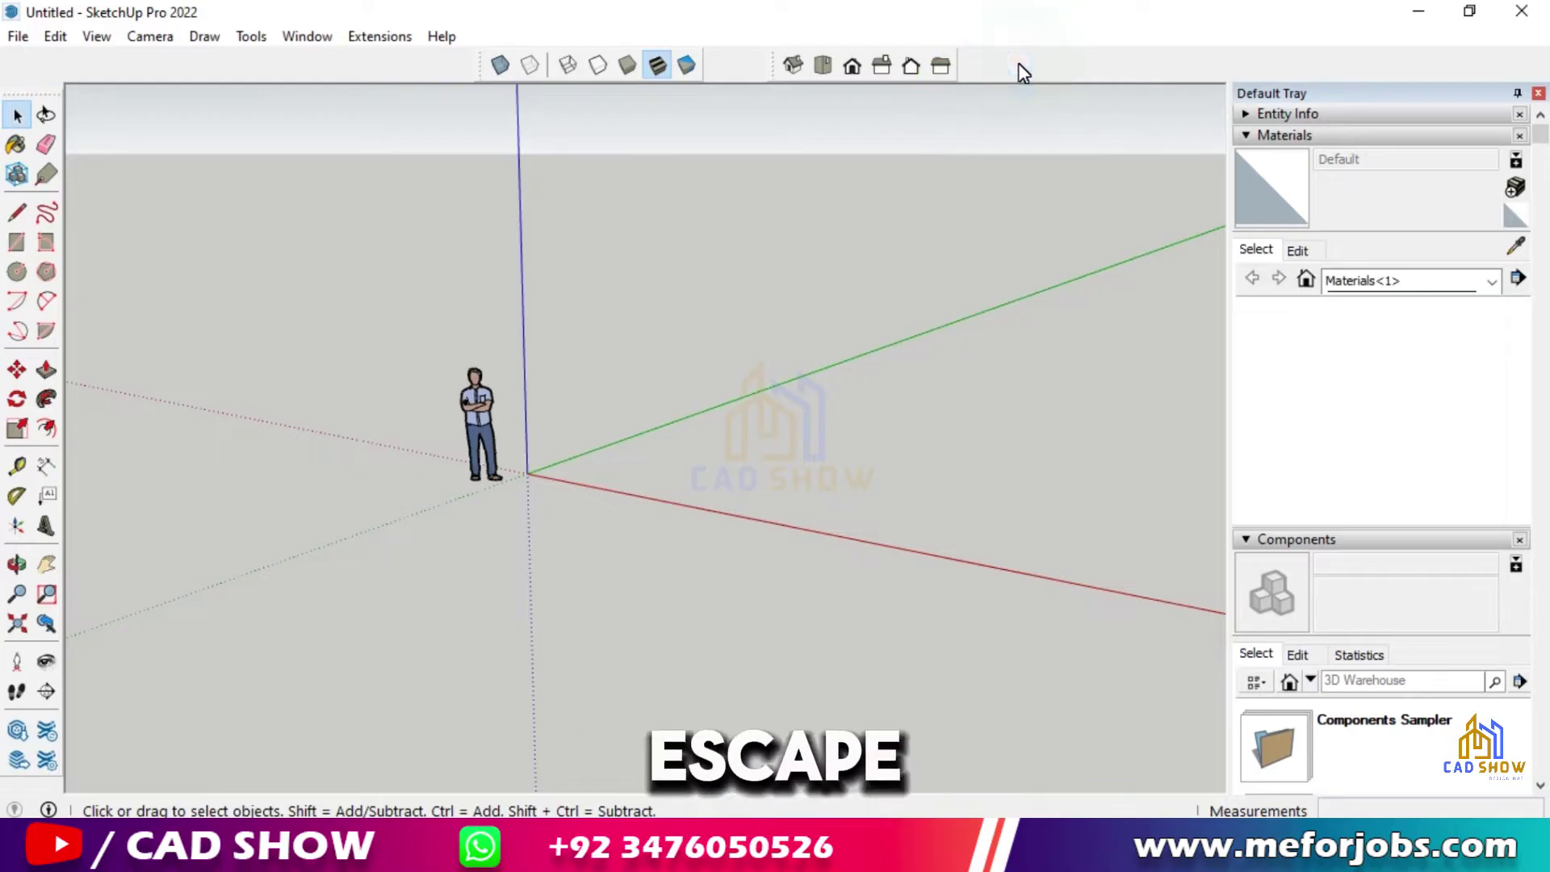
pyautogui.rightClick(1023, 72)
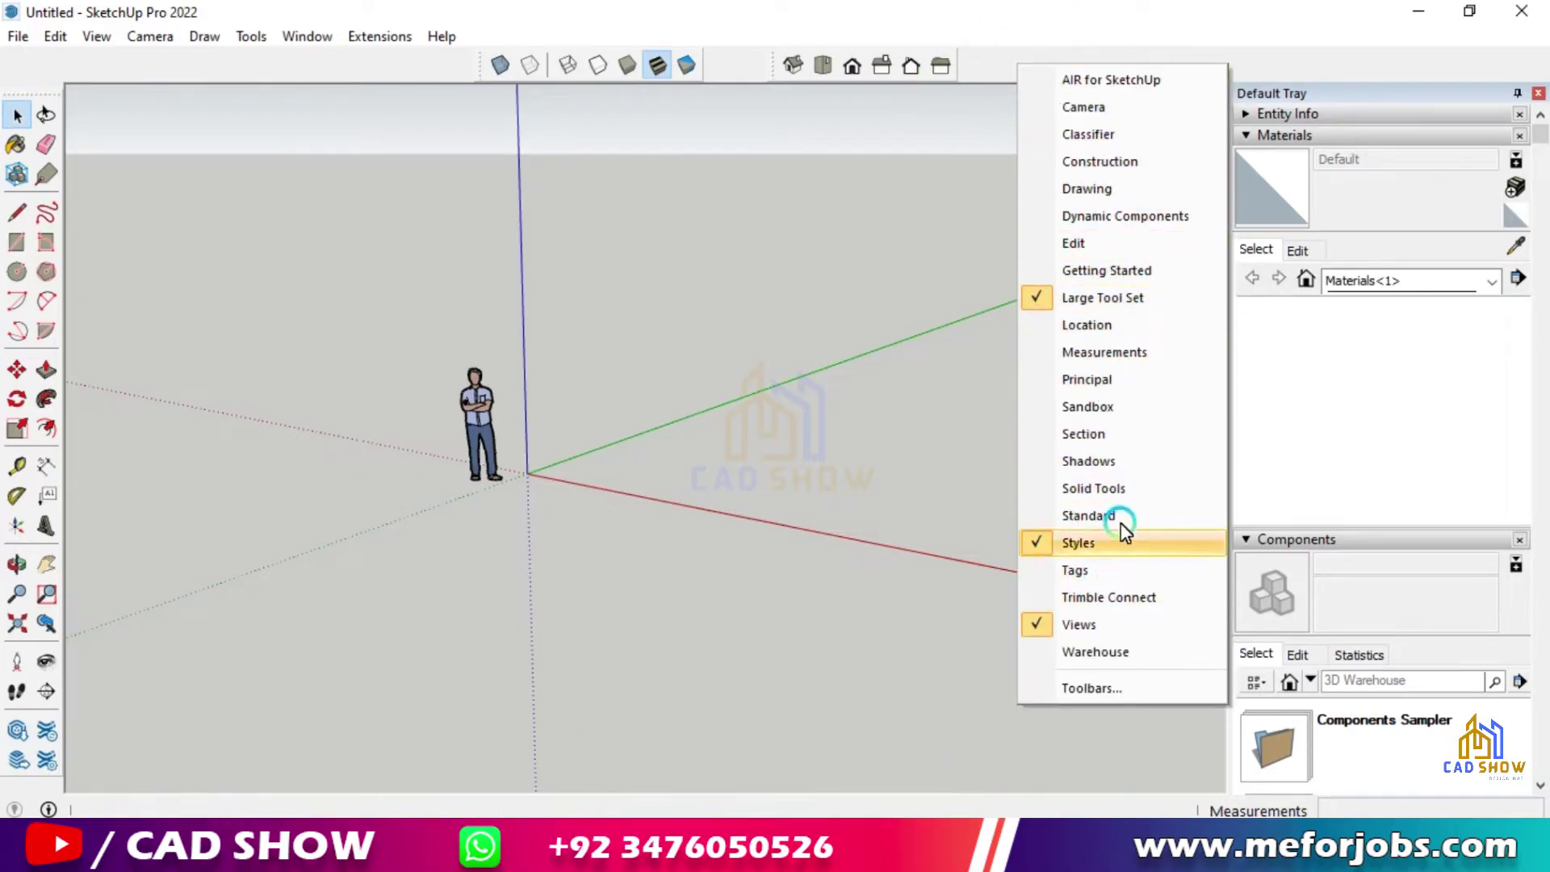
pyautogui.click(1088, 686)
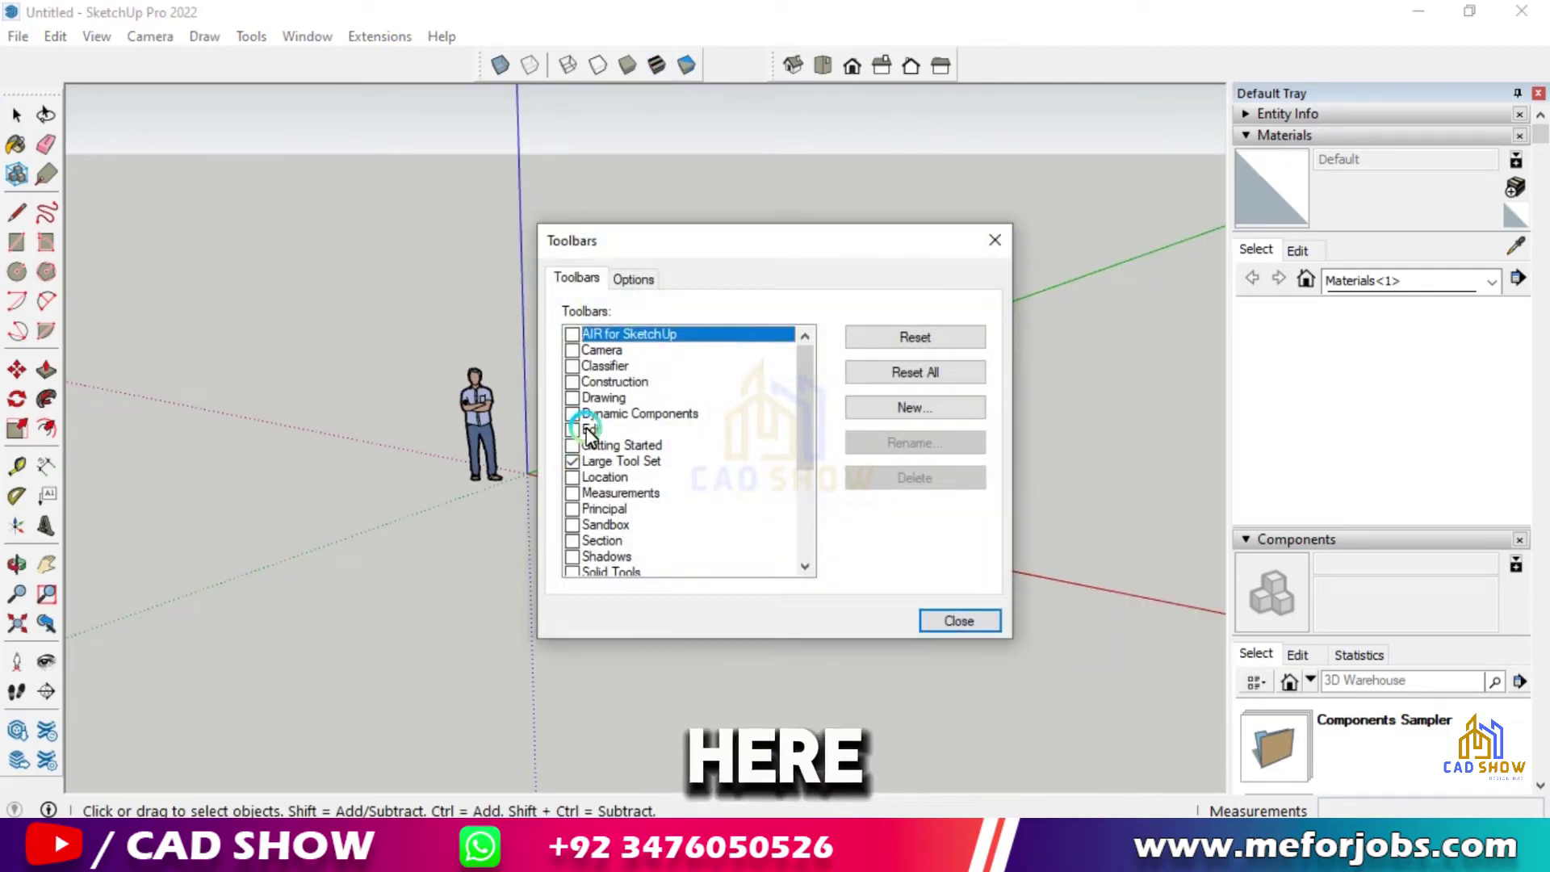
pyautogui.scroll(-3, 598, 379)
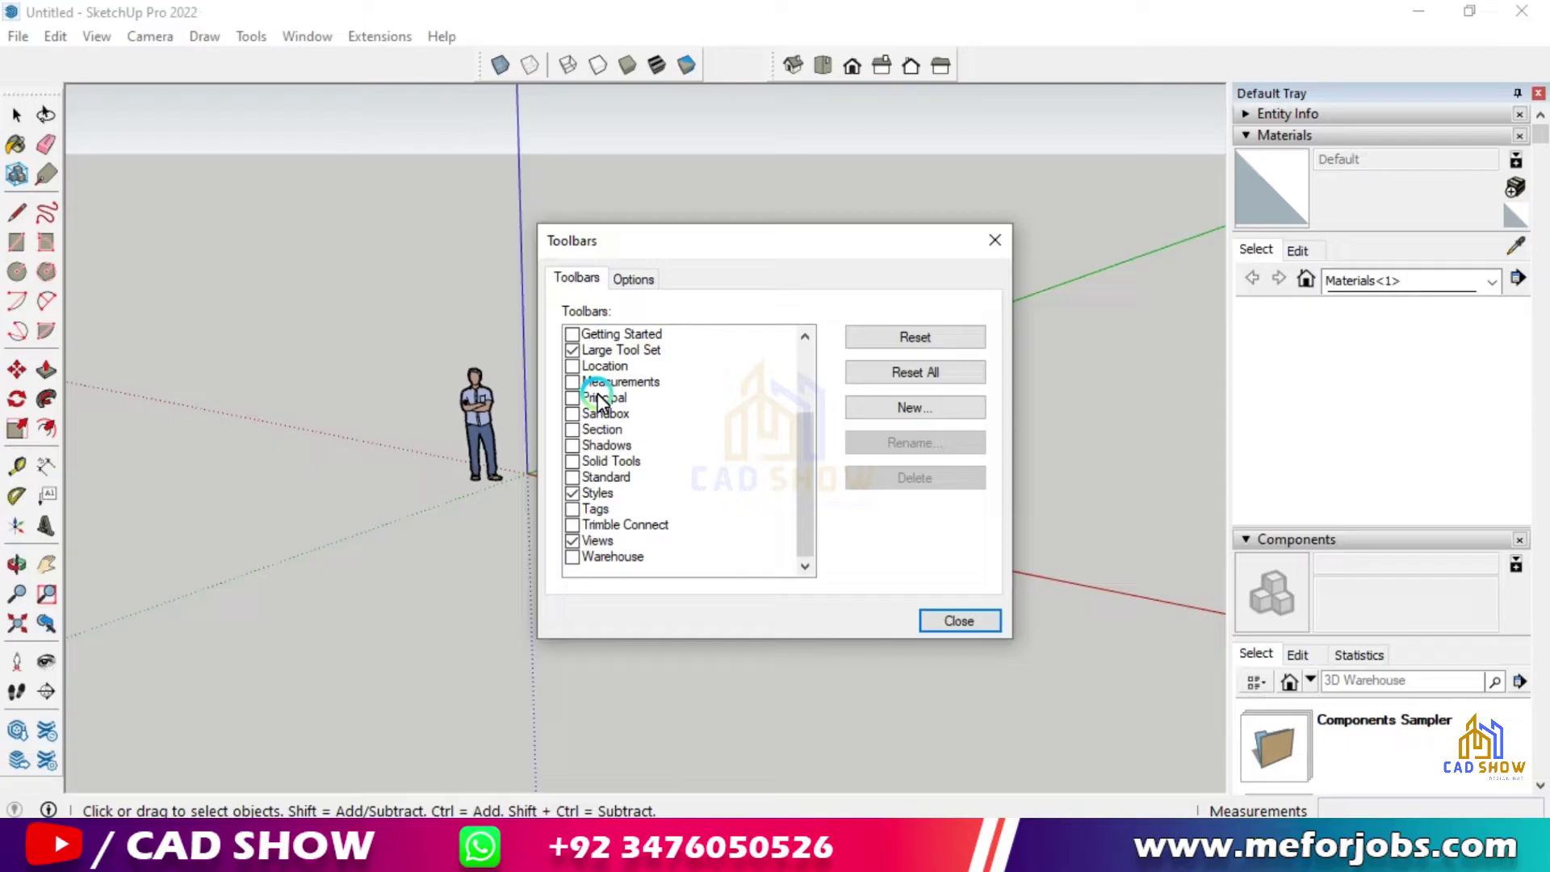
pyautogui.scroll(2, 601, 391)
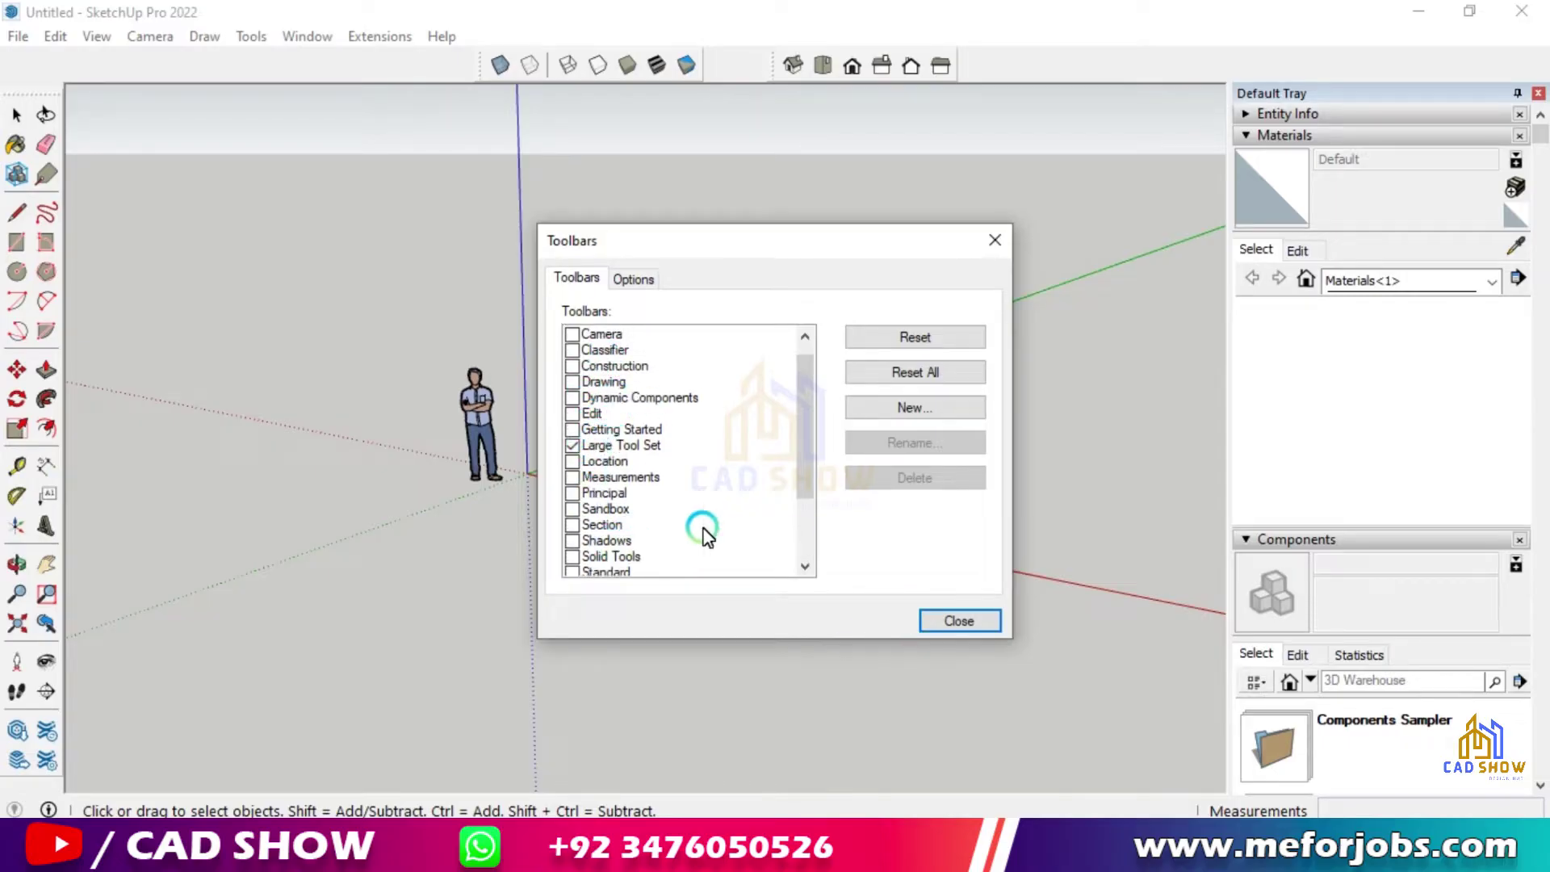
pyautogui.click(957, 622)
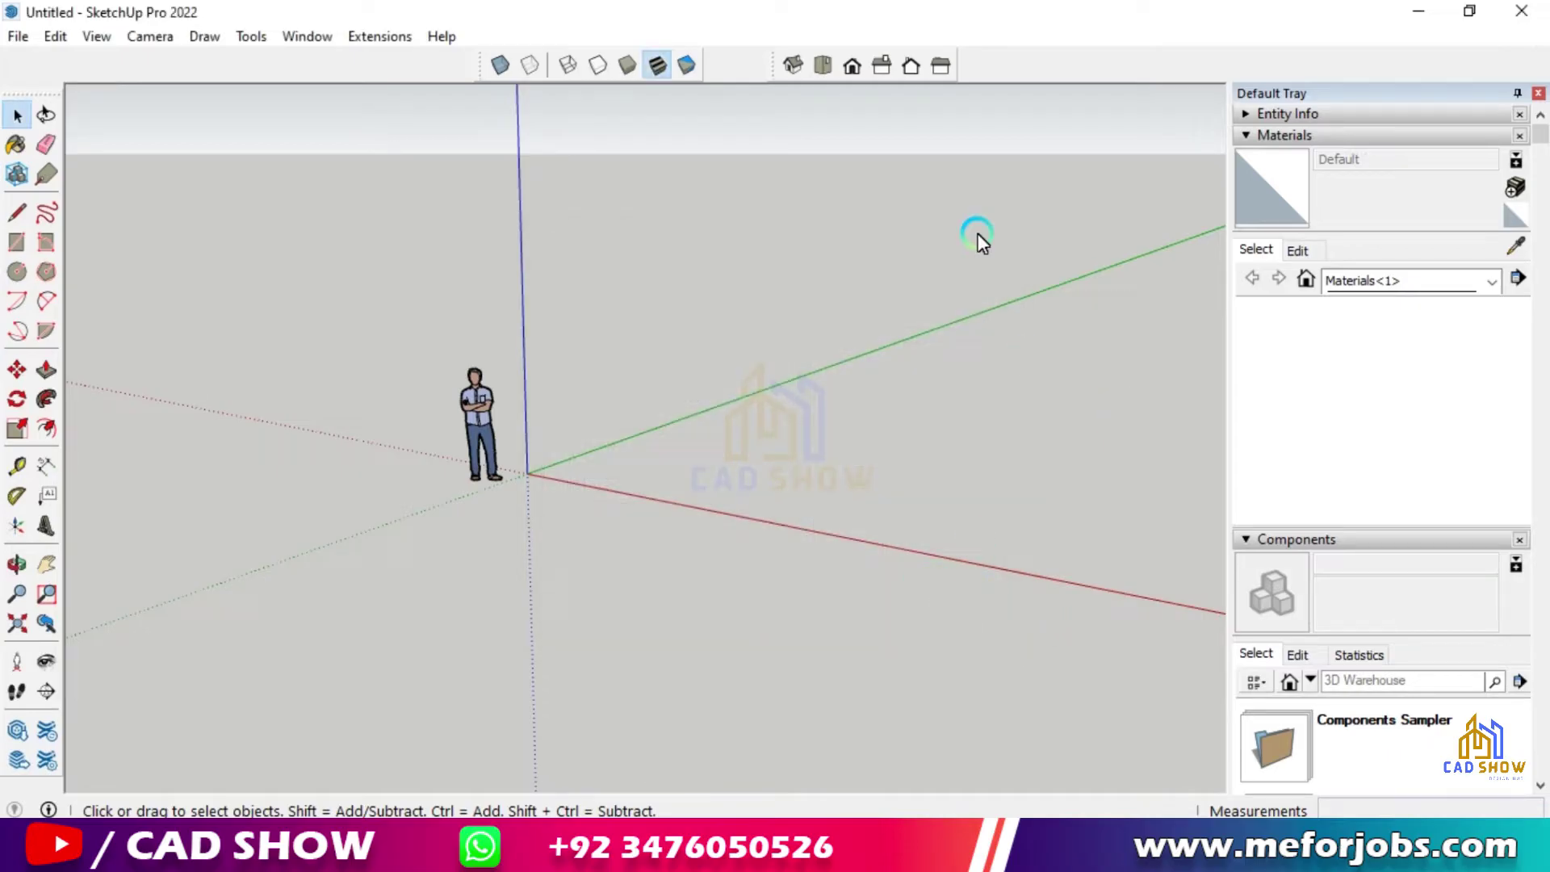
# Close SketchUp and open Local Disk (C:) from This PC.
pyautogui.click(1516, 10)
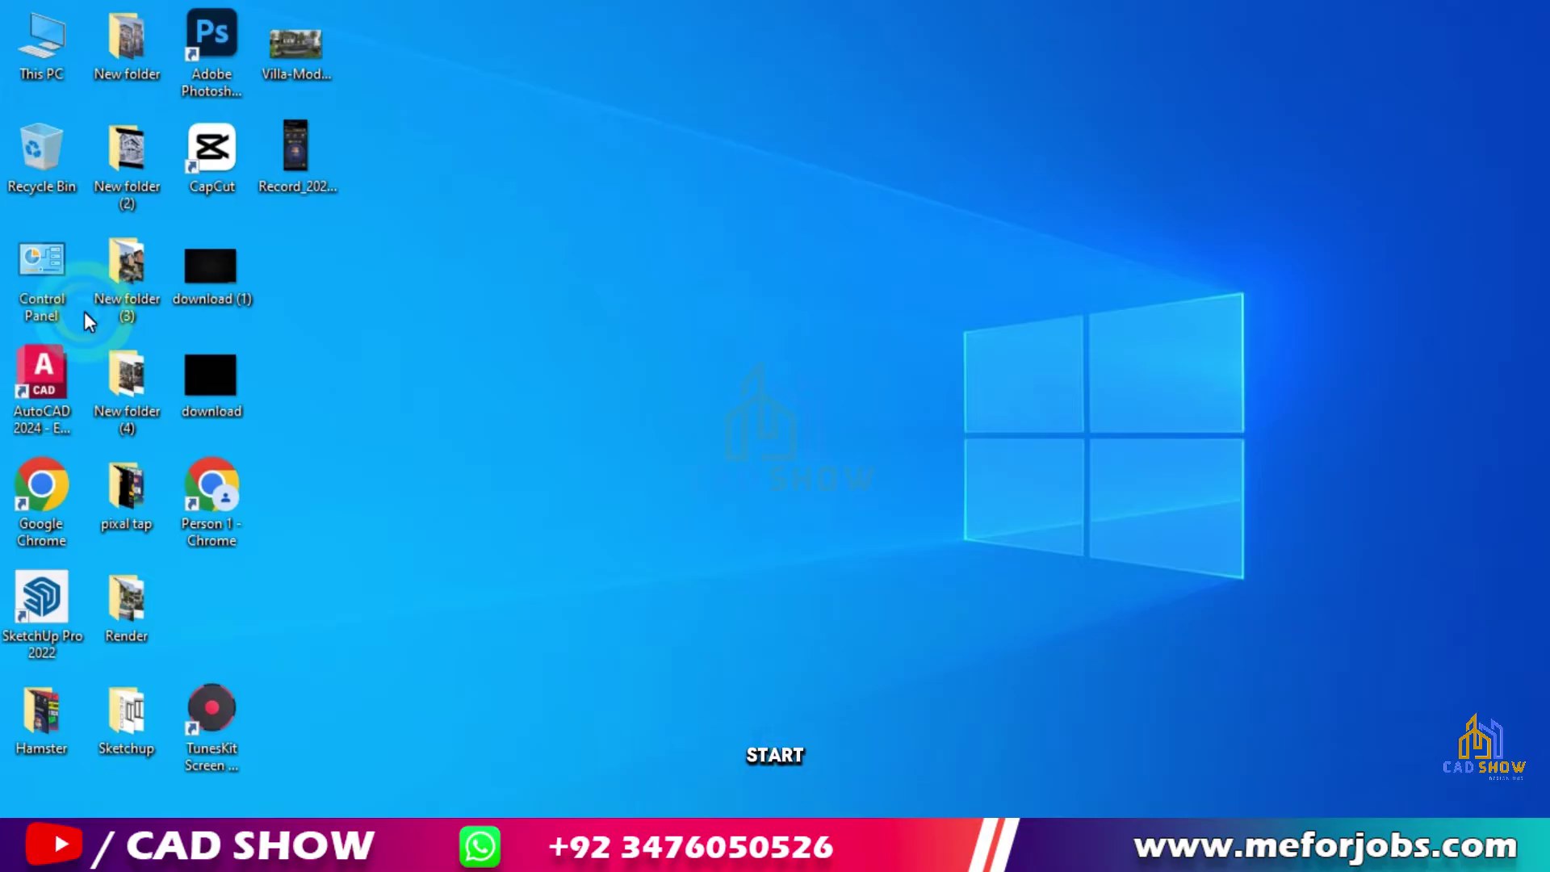
pyautogui.rightClick(50, 60)
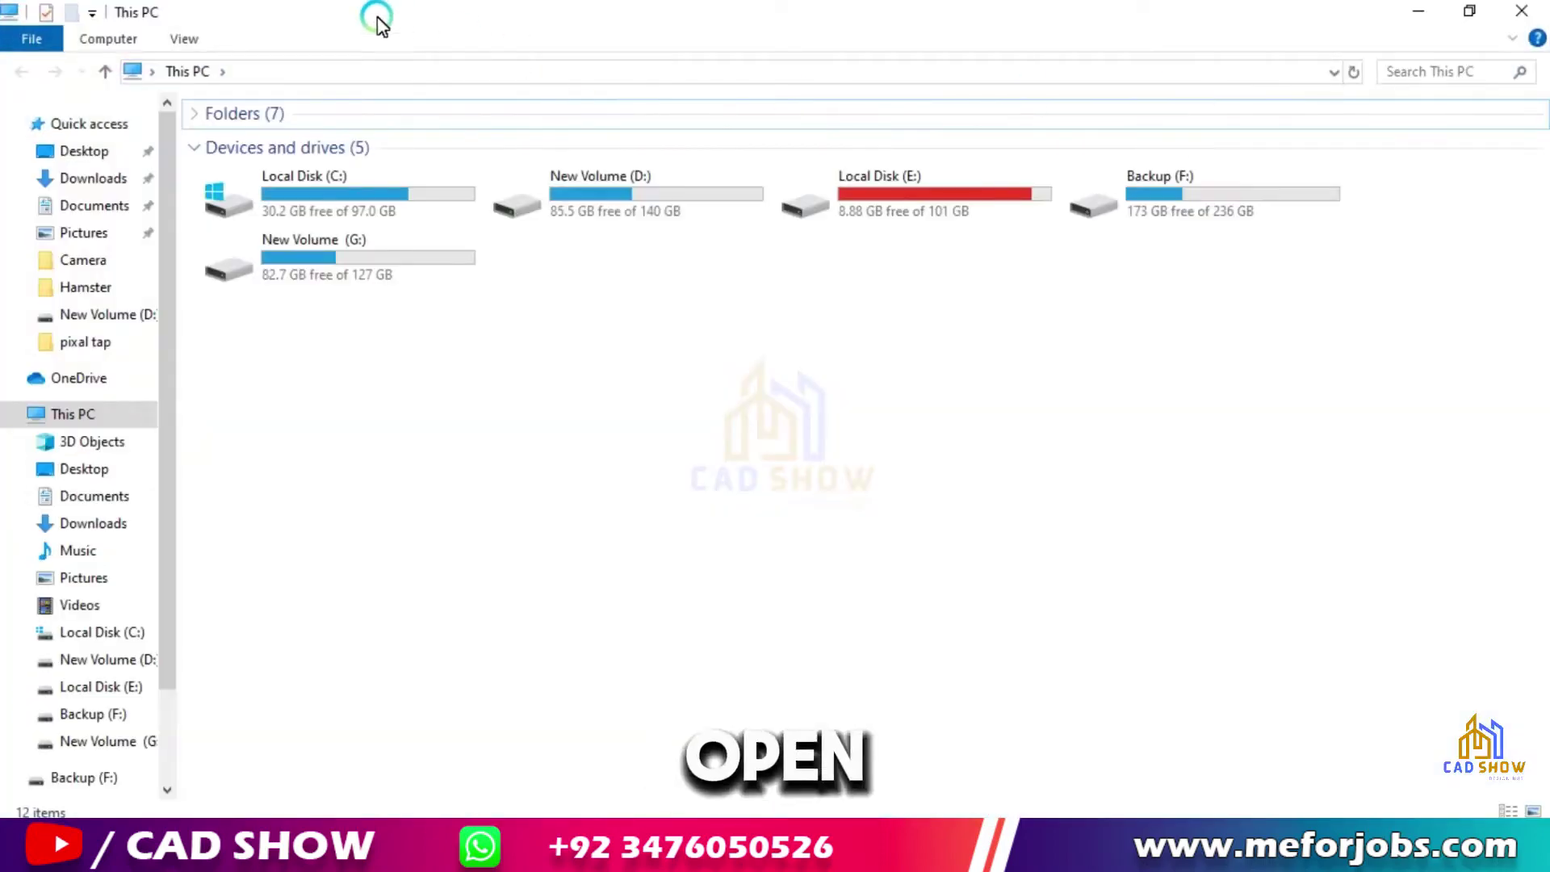
pyautogui.click(314, 186)
pyautogui.rightClick(313, 186)
pyautogui.click(373, 201)
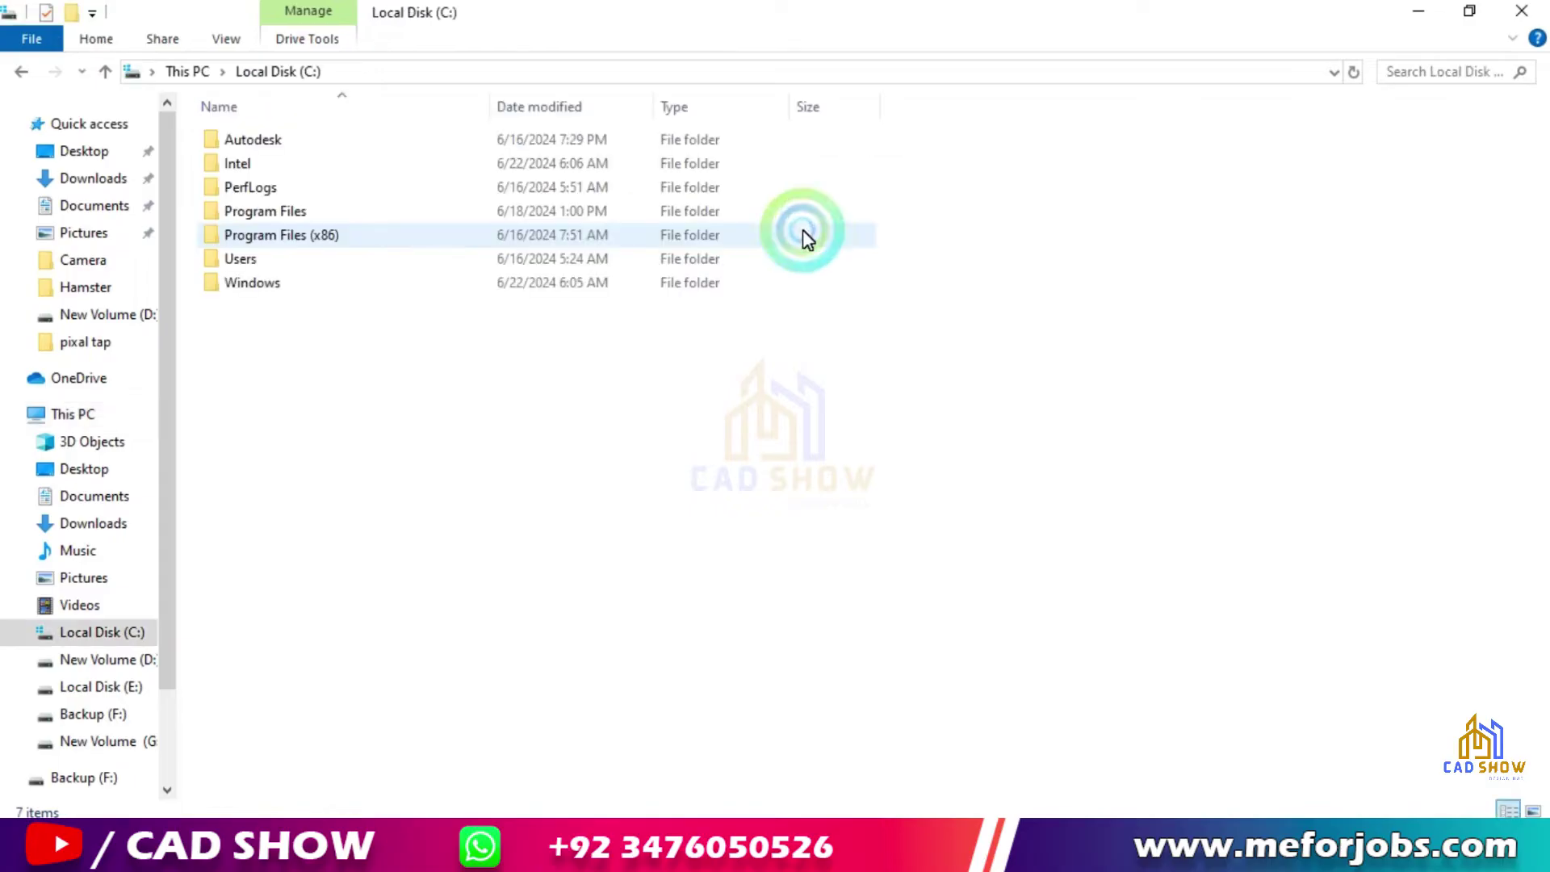
# Open the Users folder and then the current user's home folder.
pyautogui.click(255, 263)
pyautogui.rightClick(275, 270)
pyautogui.click(366, 288)
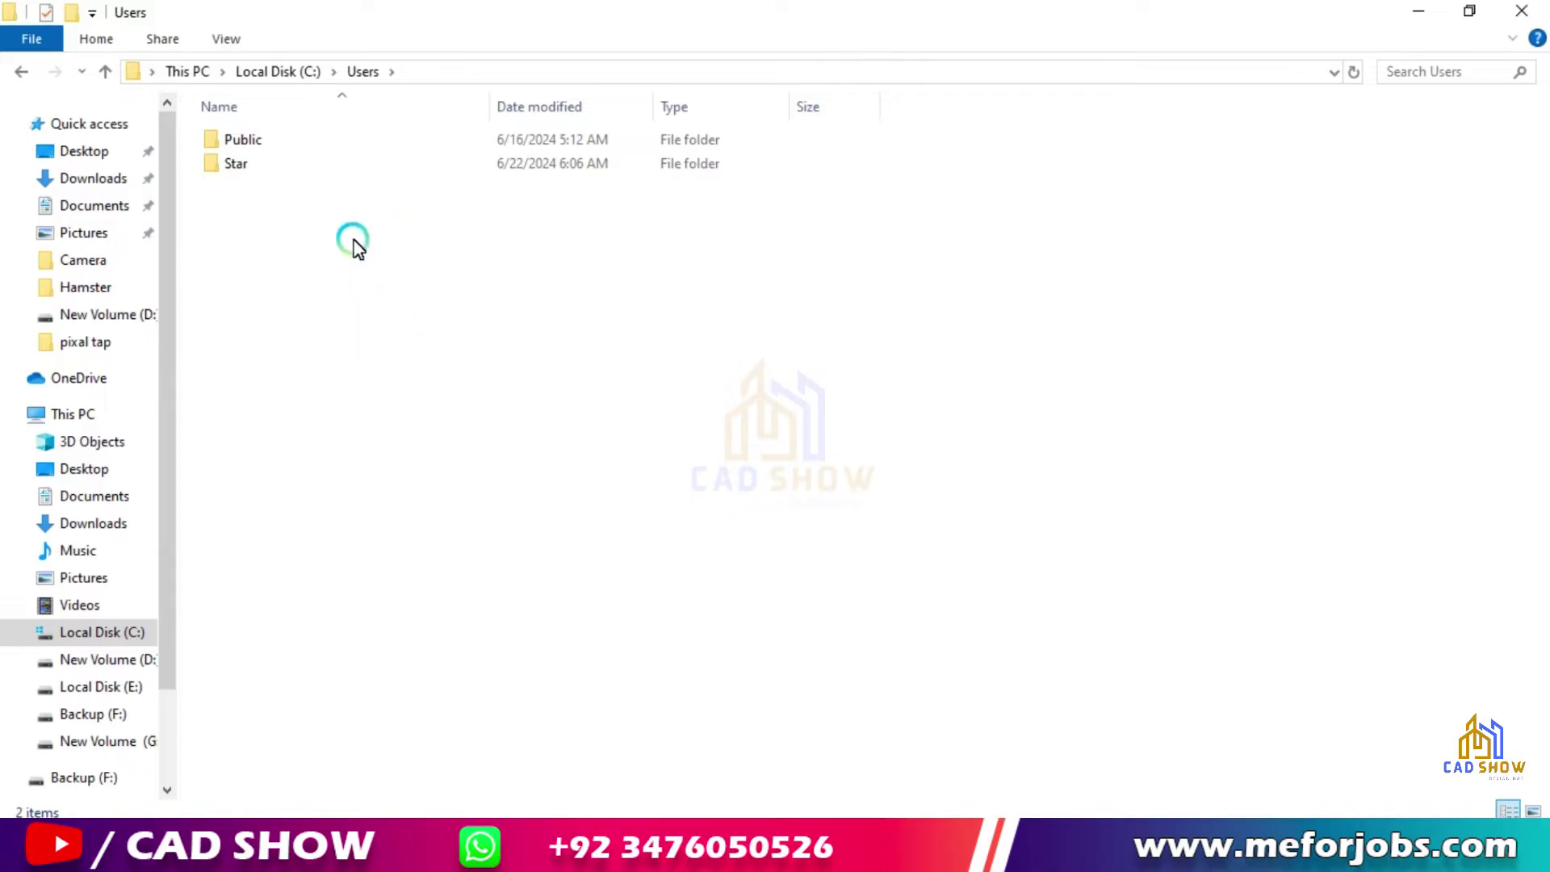
pyautogui.rightClick(251, 178)
pyautogui.click(257, 164)
pyautogui.doubleClick(259, 163)
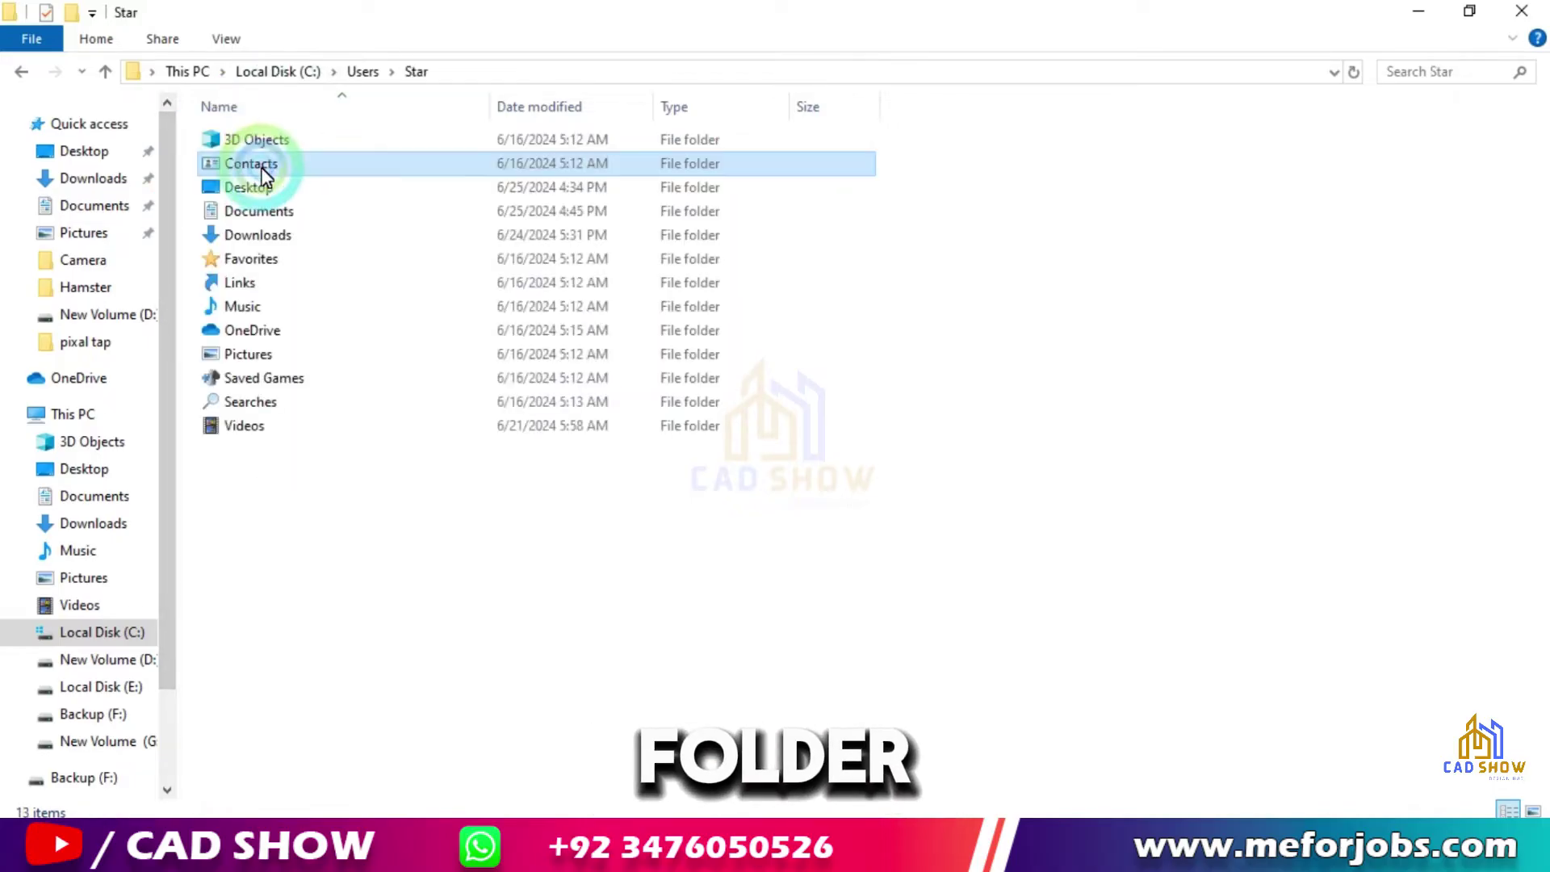
pyautogui.rightClick(261, 166)
pyautogui.click(1032, 374)
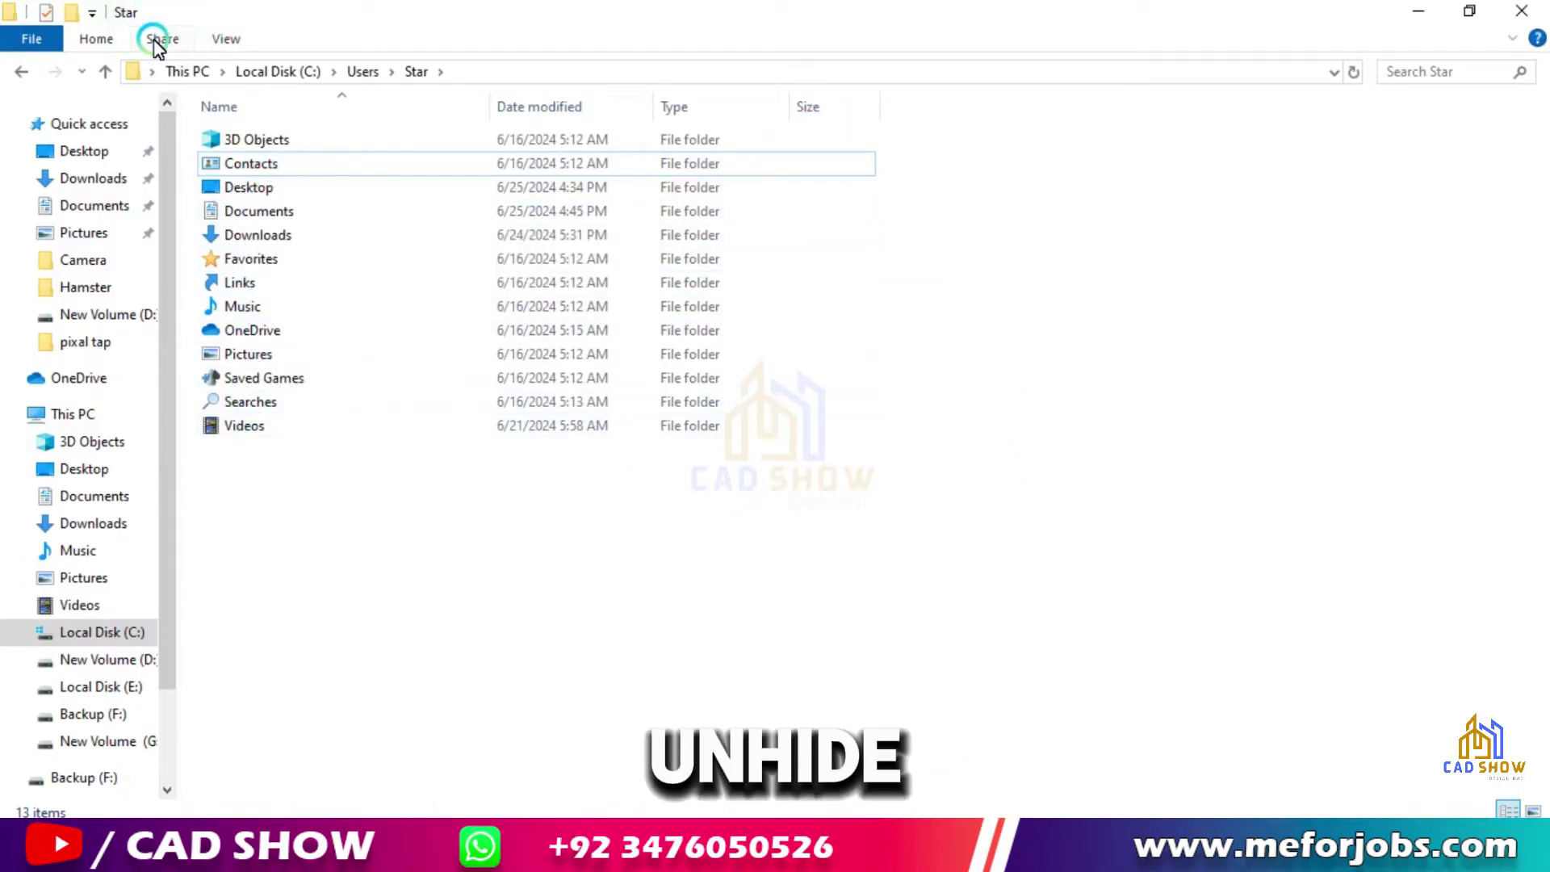
# Enable 'Show hidden files, folders, and drives' in Folder Options and apply it.
pyautogui.click(220, 41)
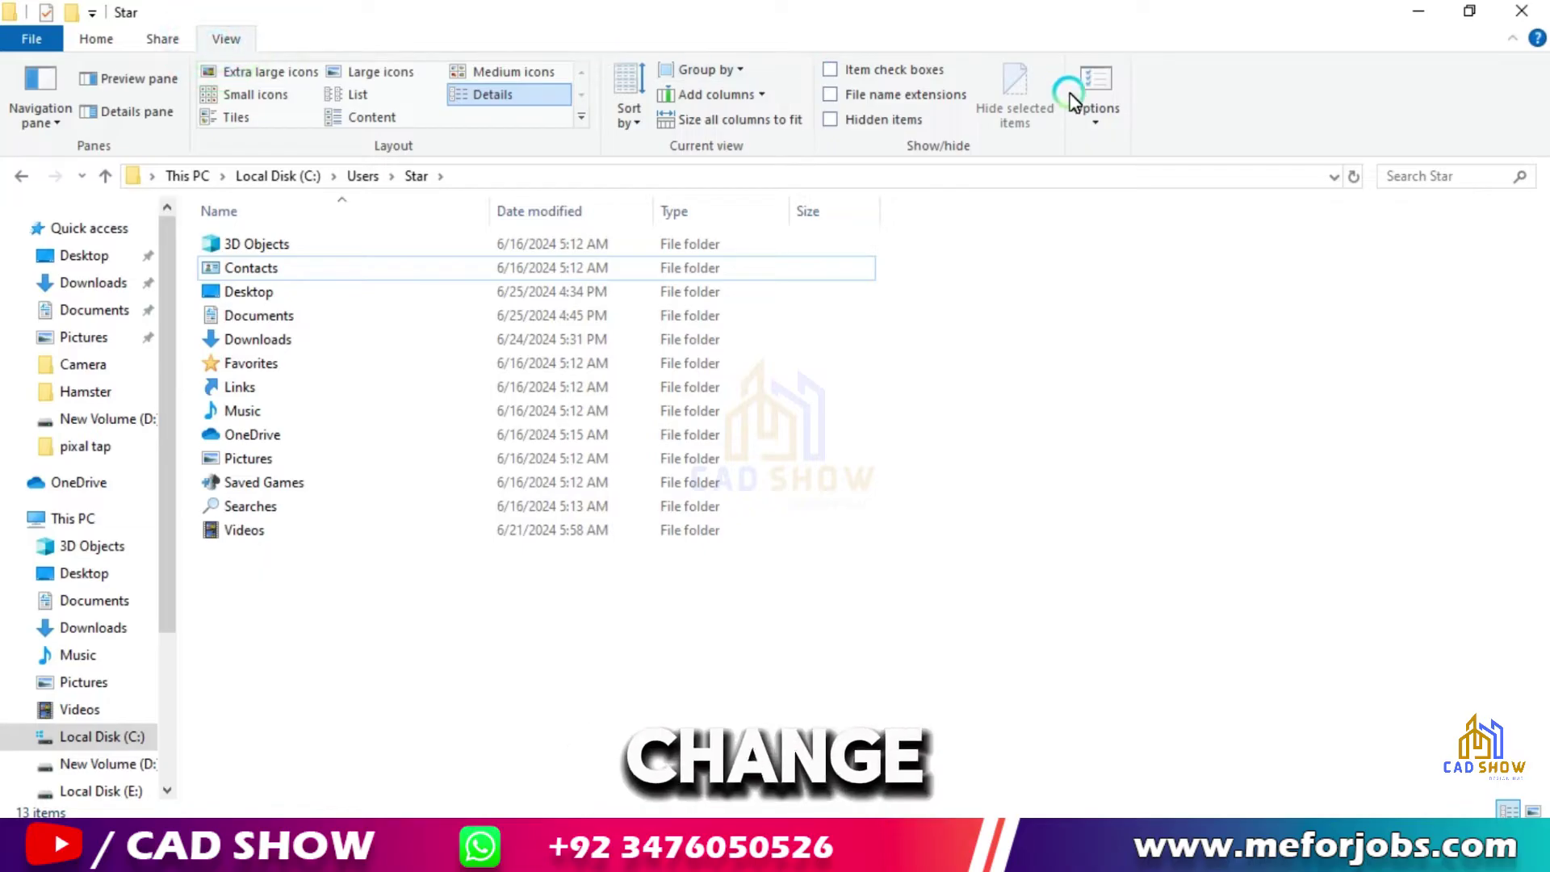
pyautogui.click(1098, 123)
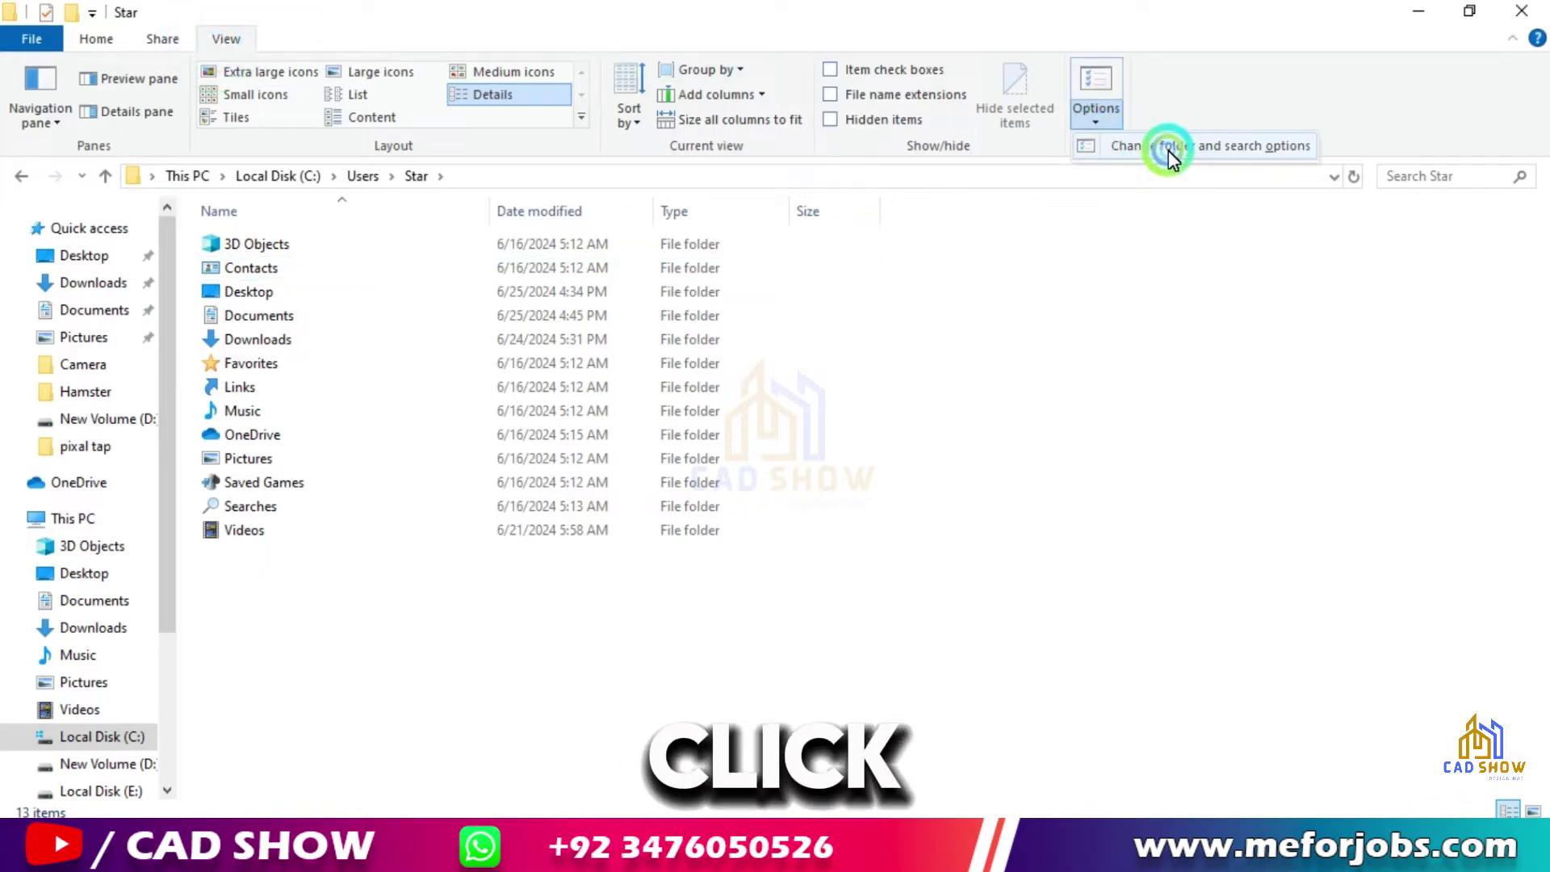
pyautogui.click(1170, 149)
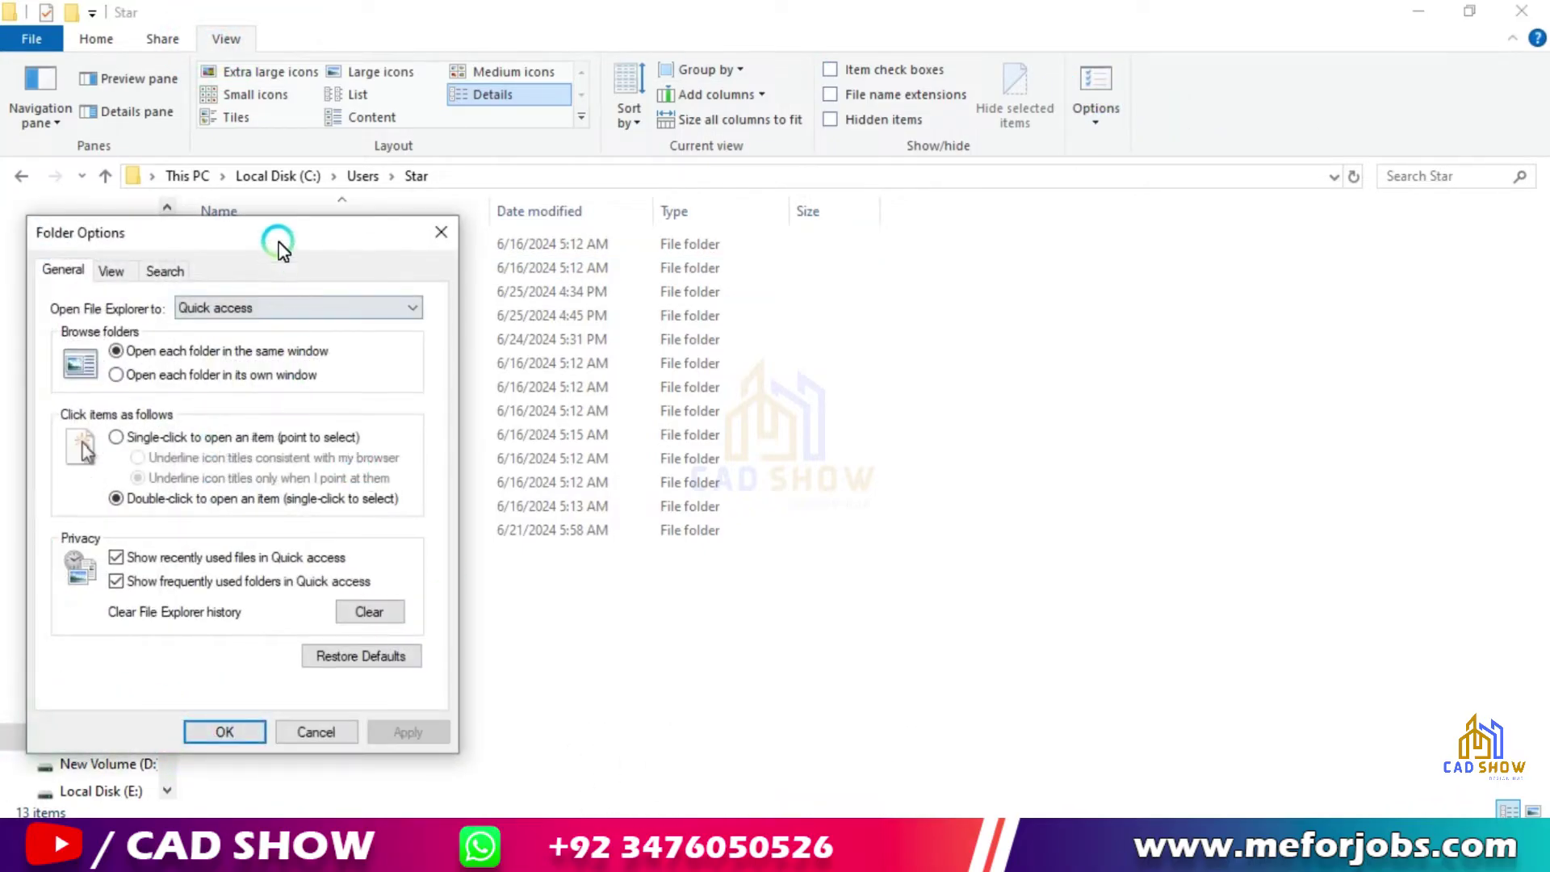
pyautogui.moveTo(278, 243); pyautogui.dragTo(492, 148)
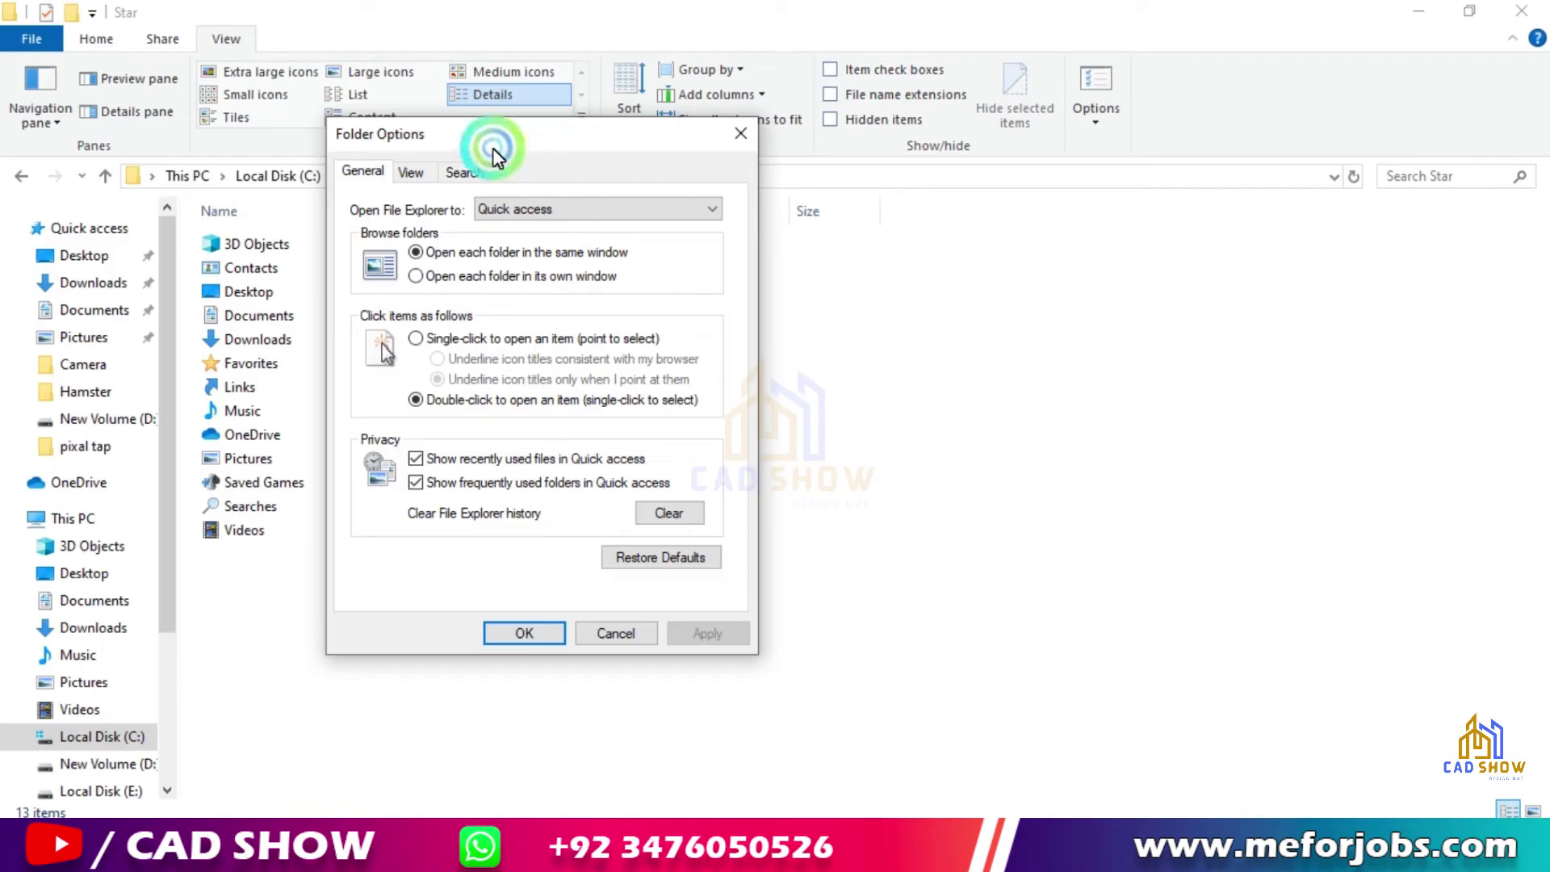
pyautogui.click(408, 174)
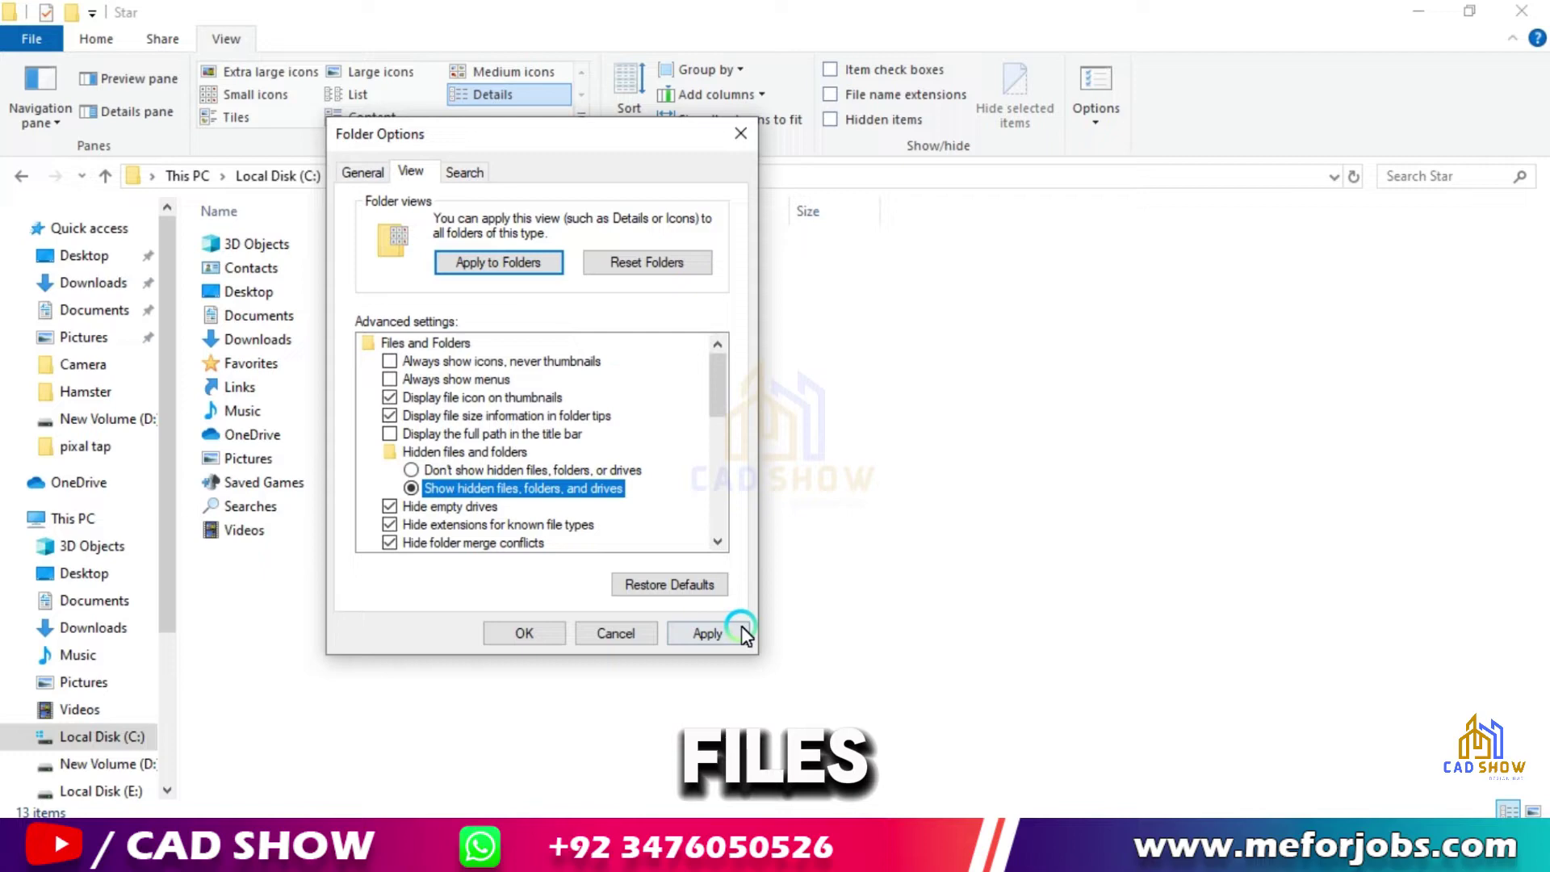
pyautogui.click(718, 631)
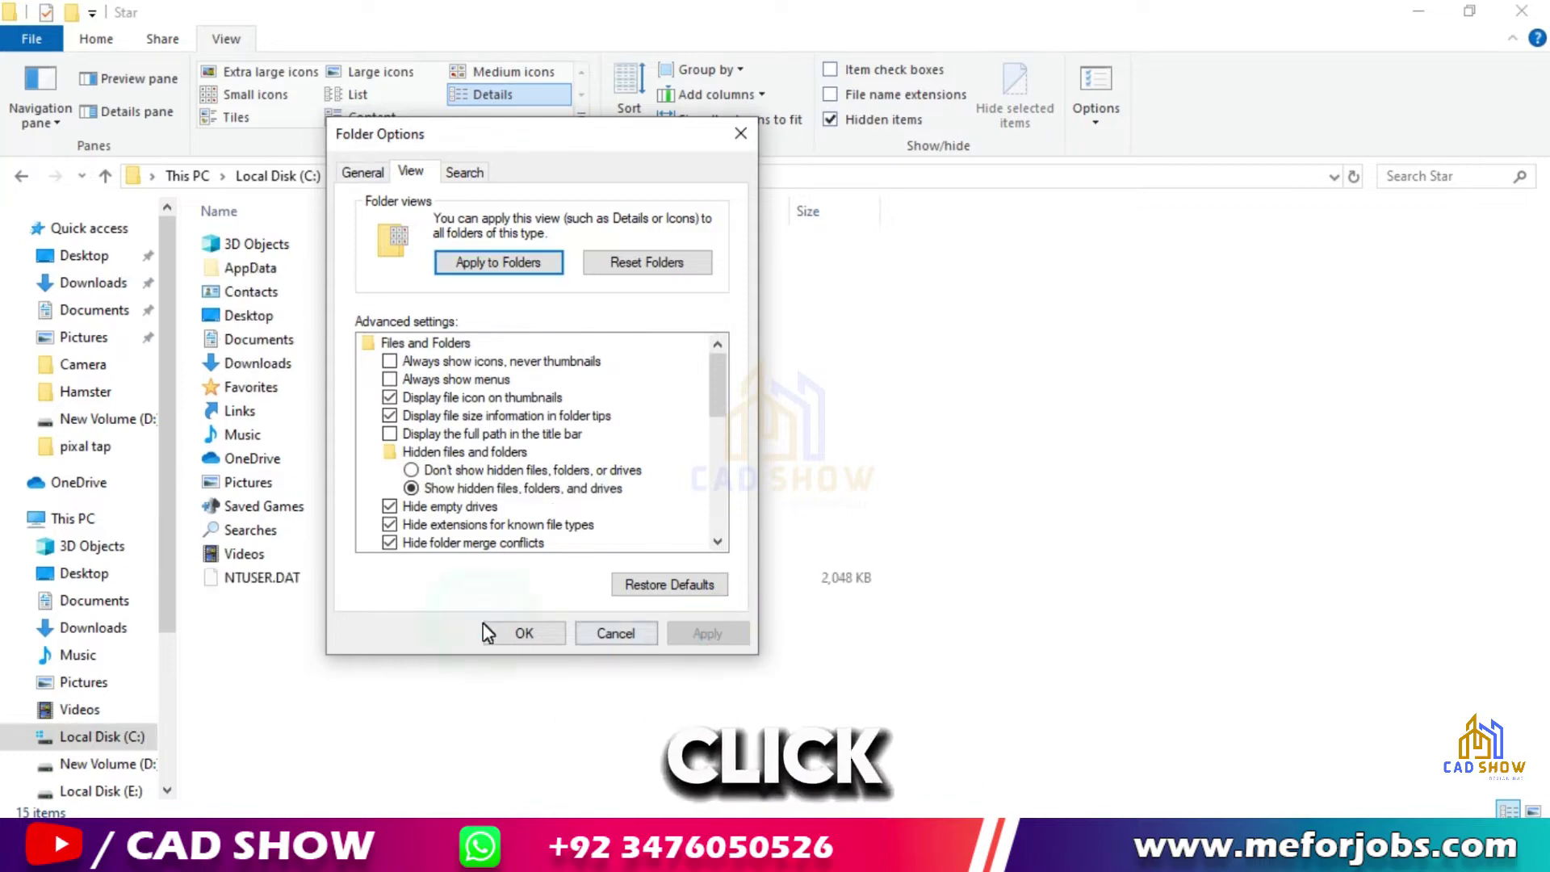
pyautogui.click(525, 634)
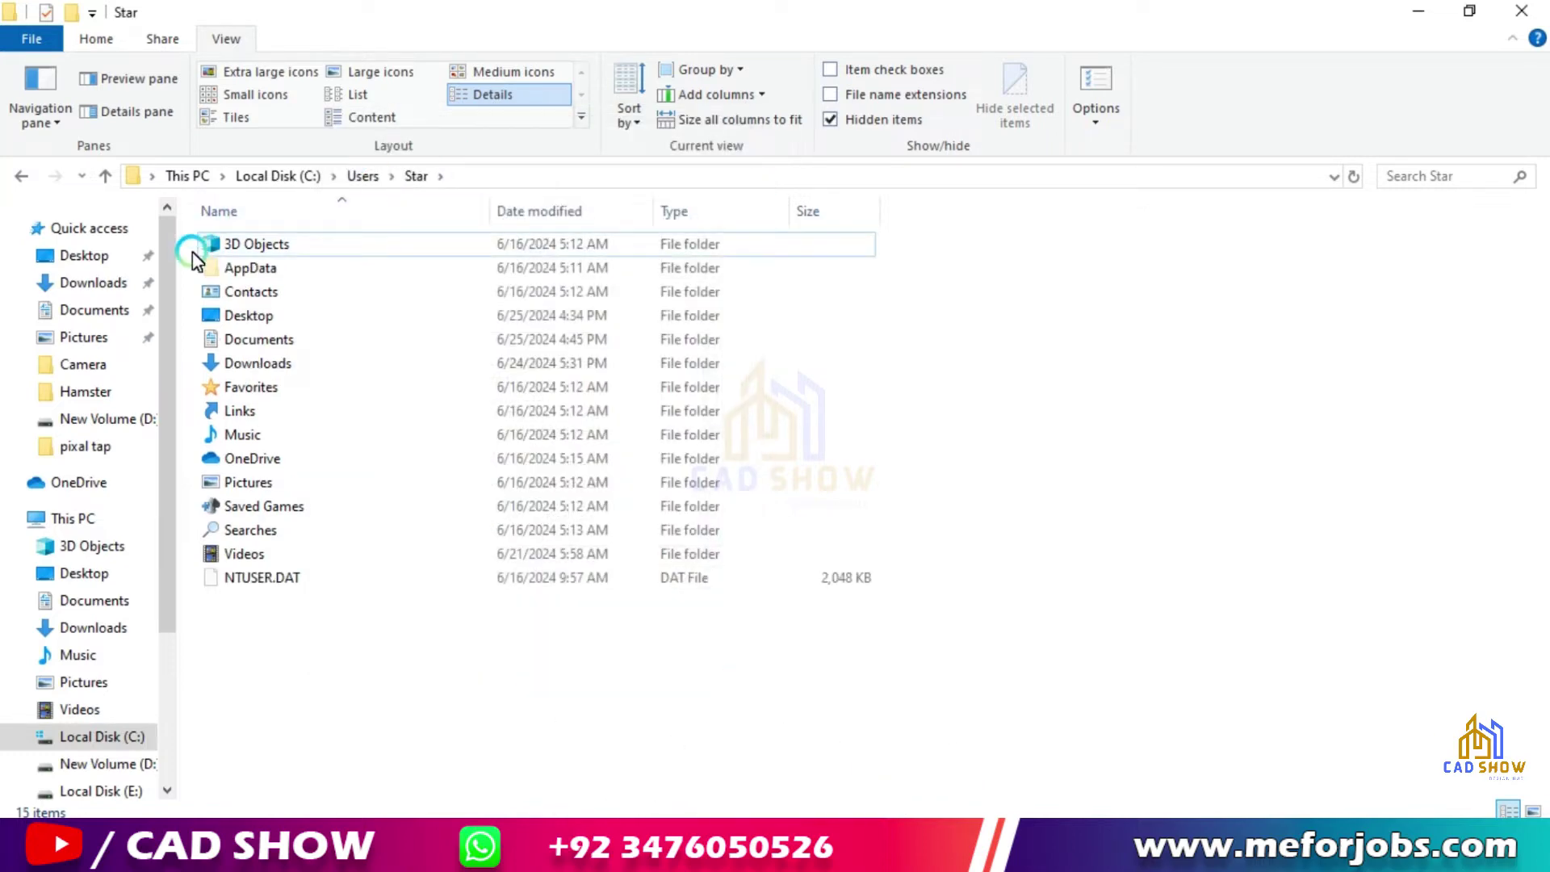
# Open AppData > Roaming > SketchUp in the user's home folder.
pyautogui.click(260, 273)
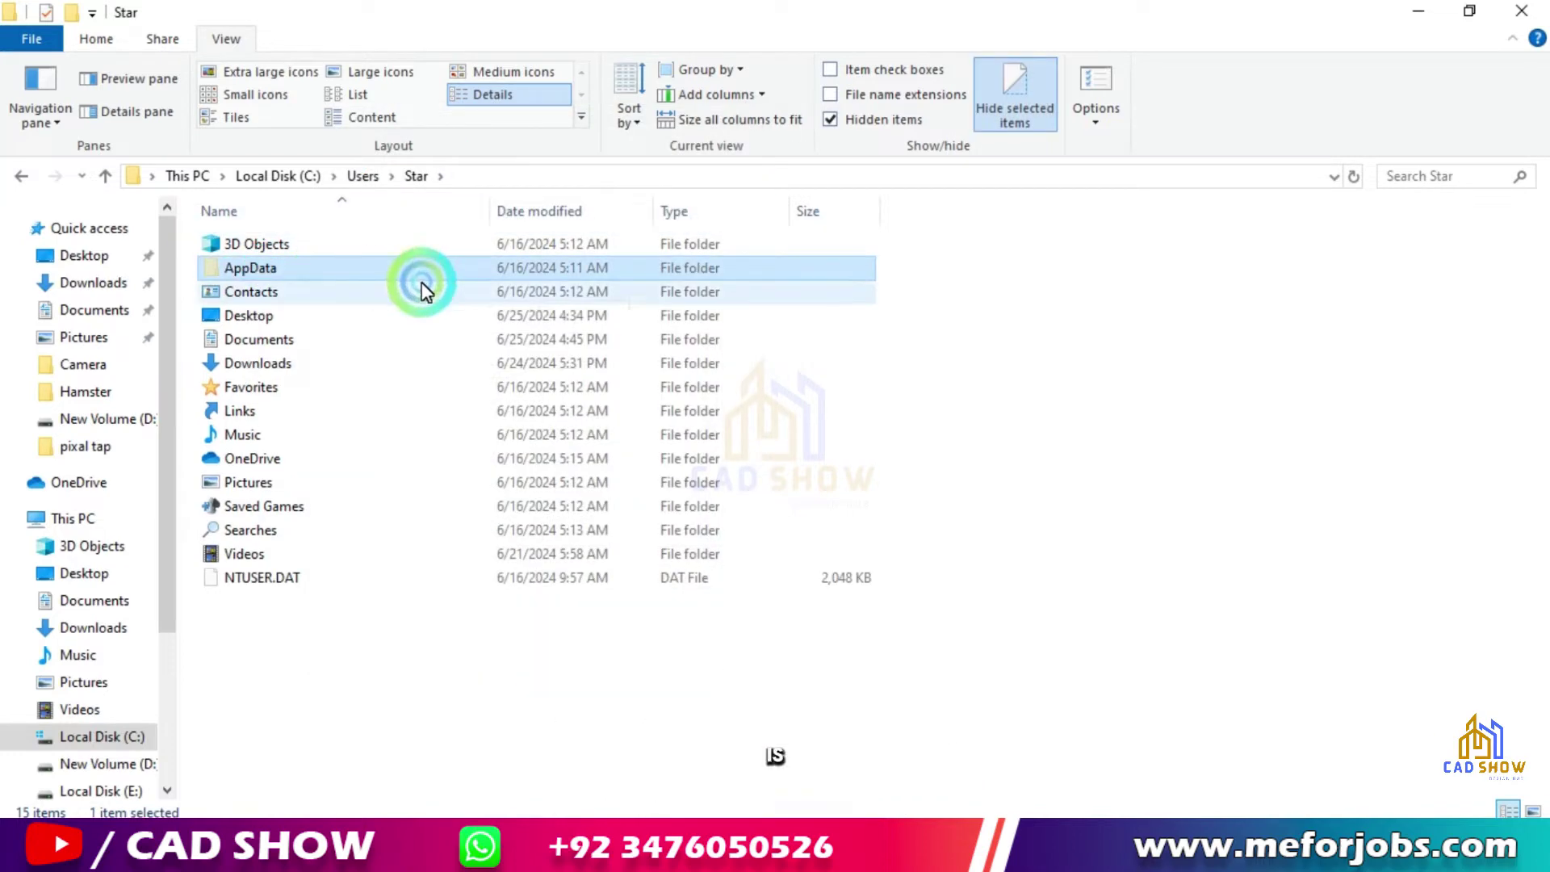
pyautogui.rightClick(338, 277)
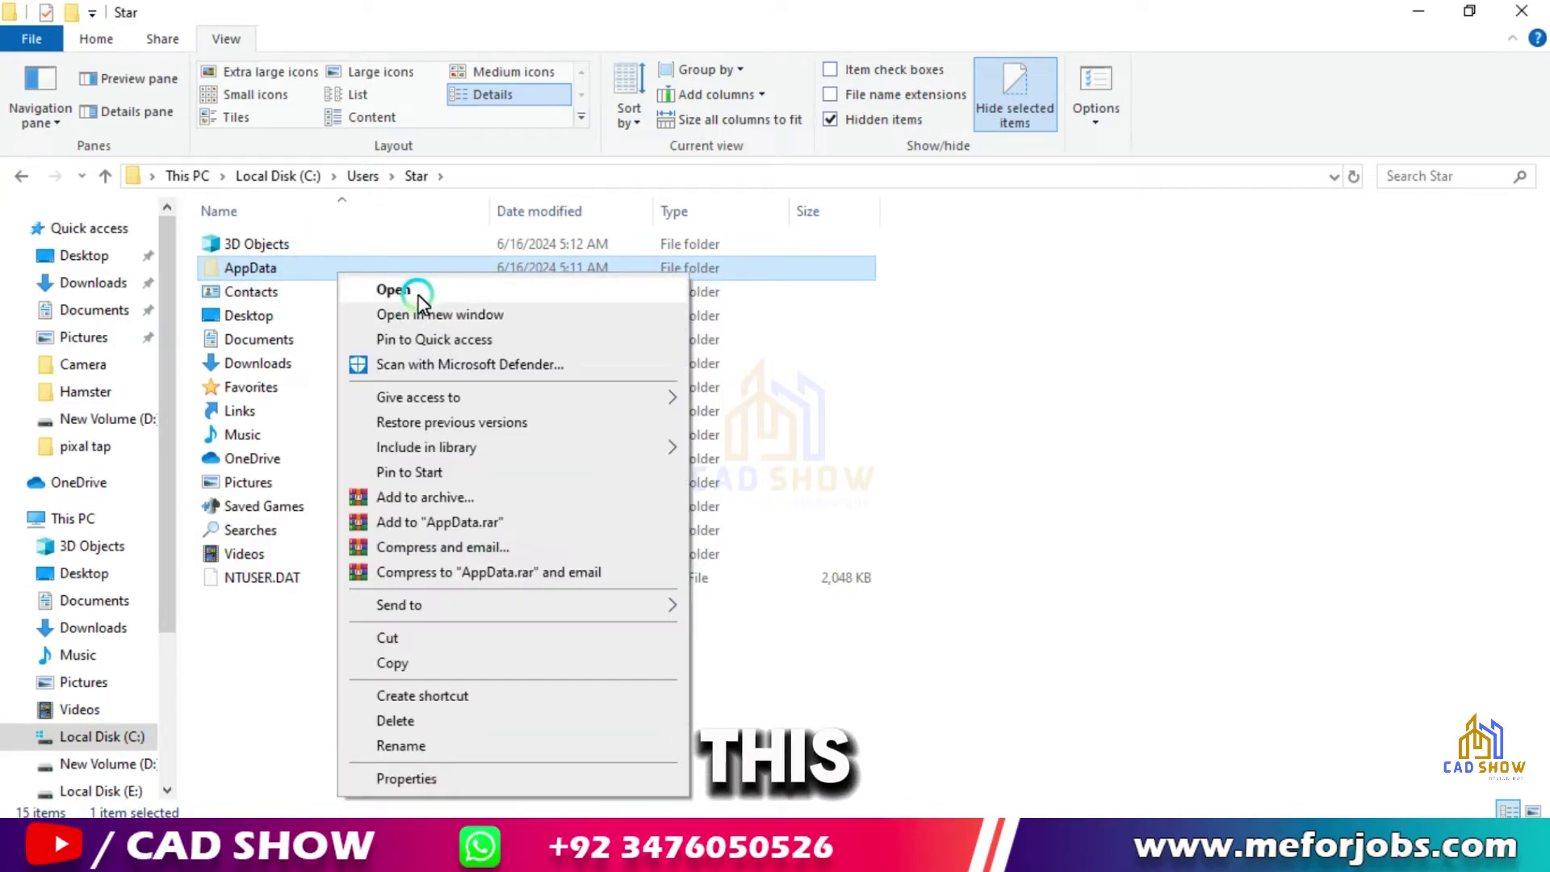
pyautogui.click(420, 292)
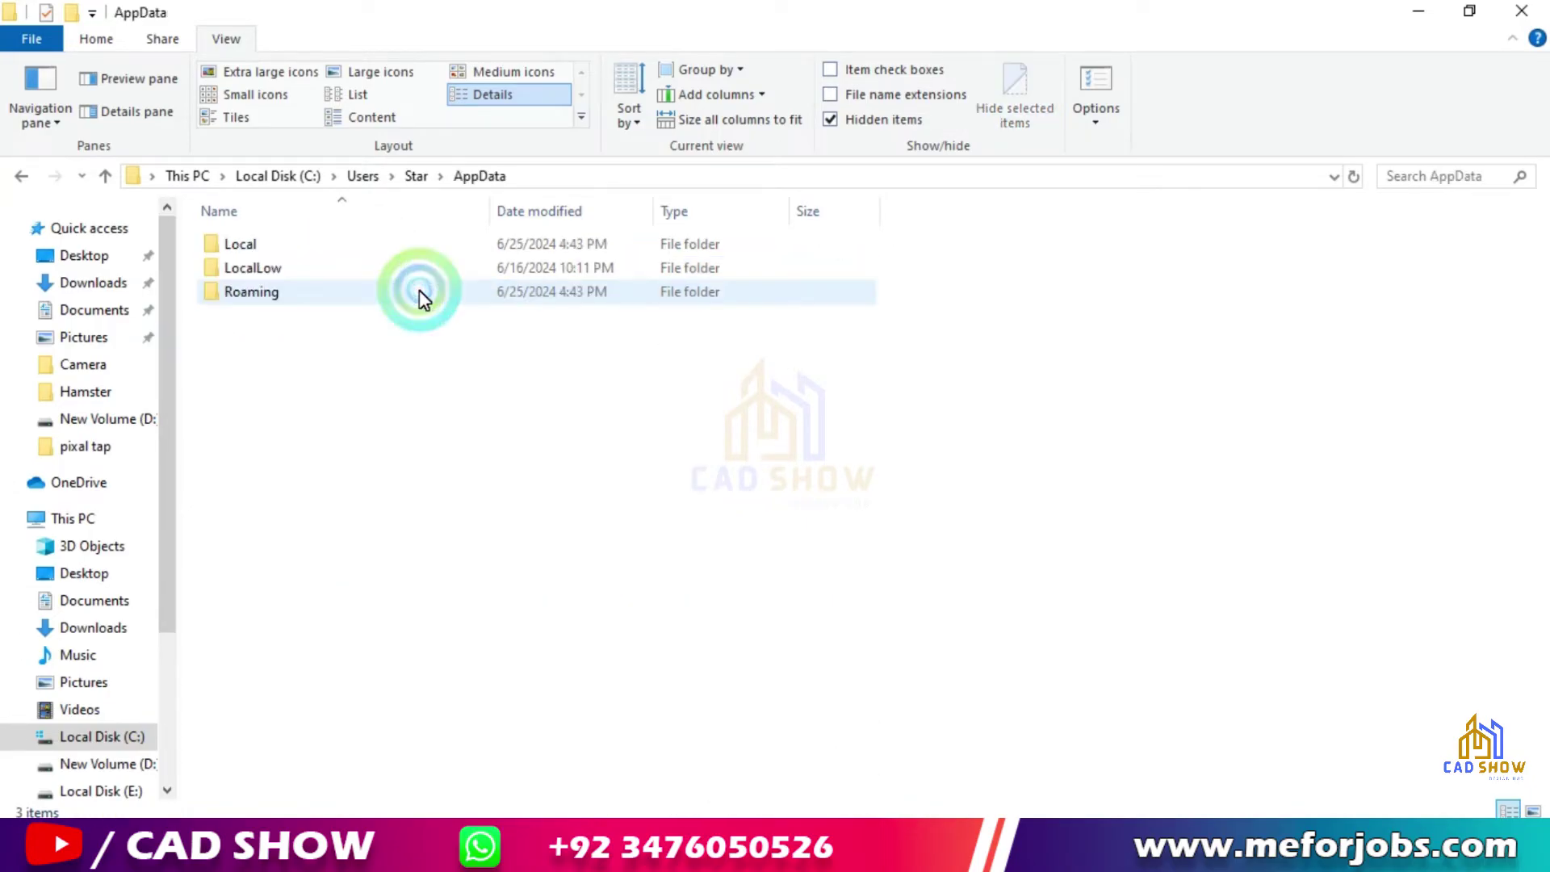
pyautogui.click(255, 297)
pyautogui.rightClick(330, 307)
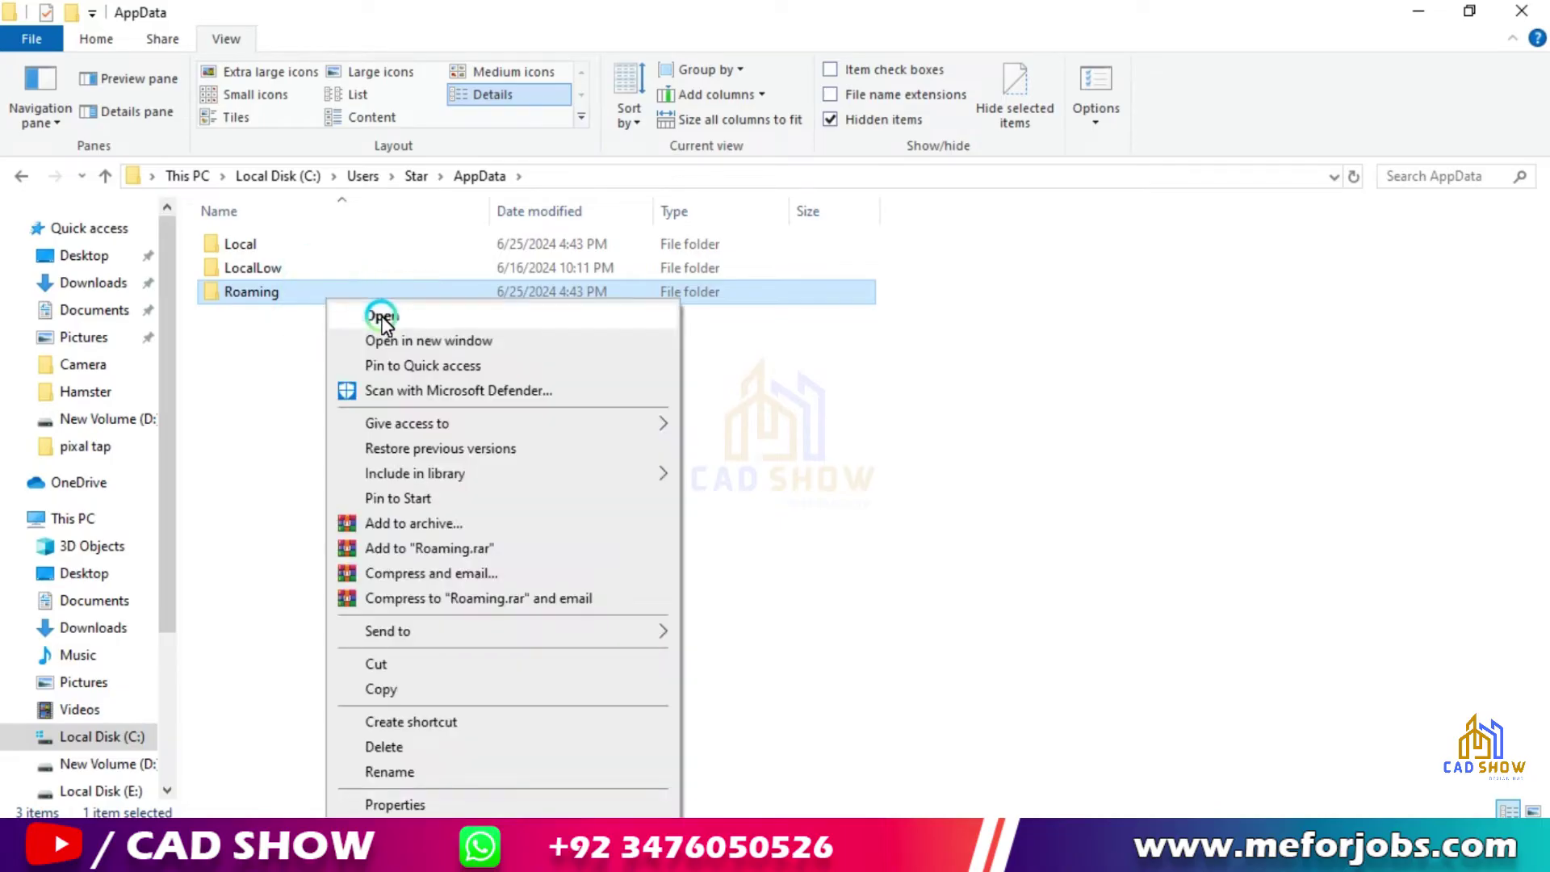
pyautogui.click(377, 307)
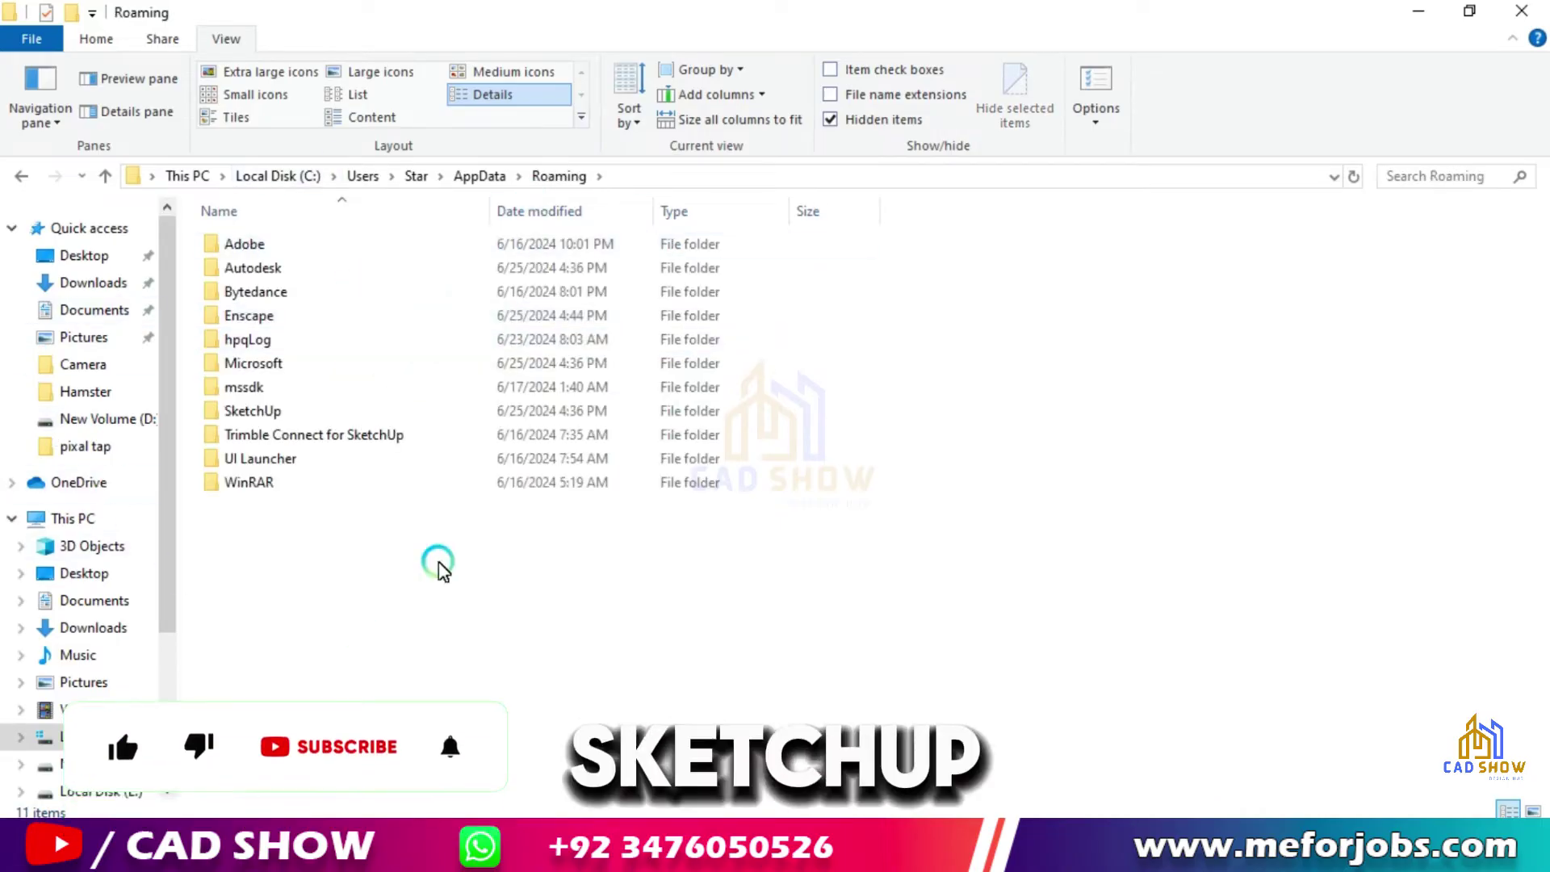
pyautogui.click(267, 414)
pyautogui.rightClick(284, 413)
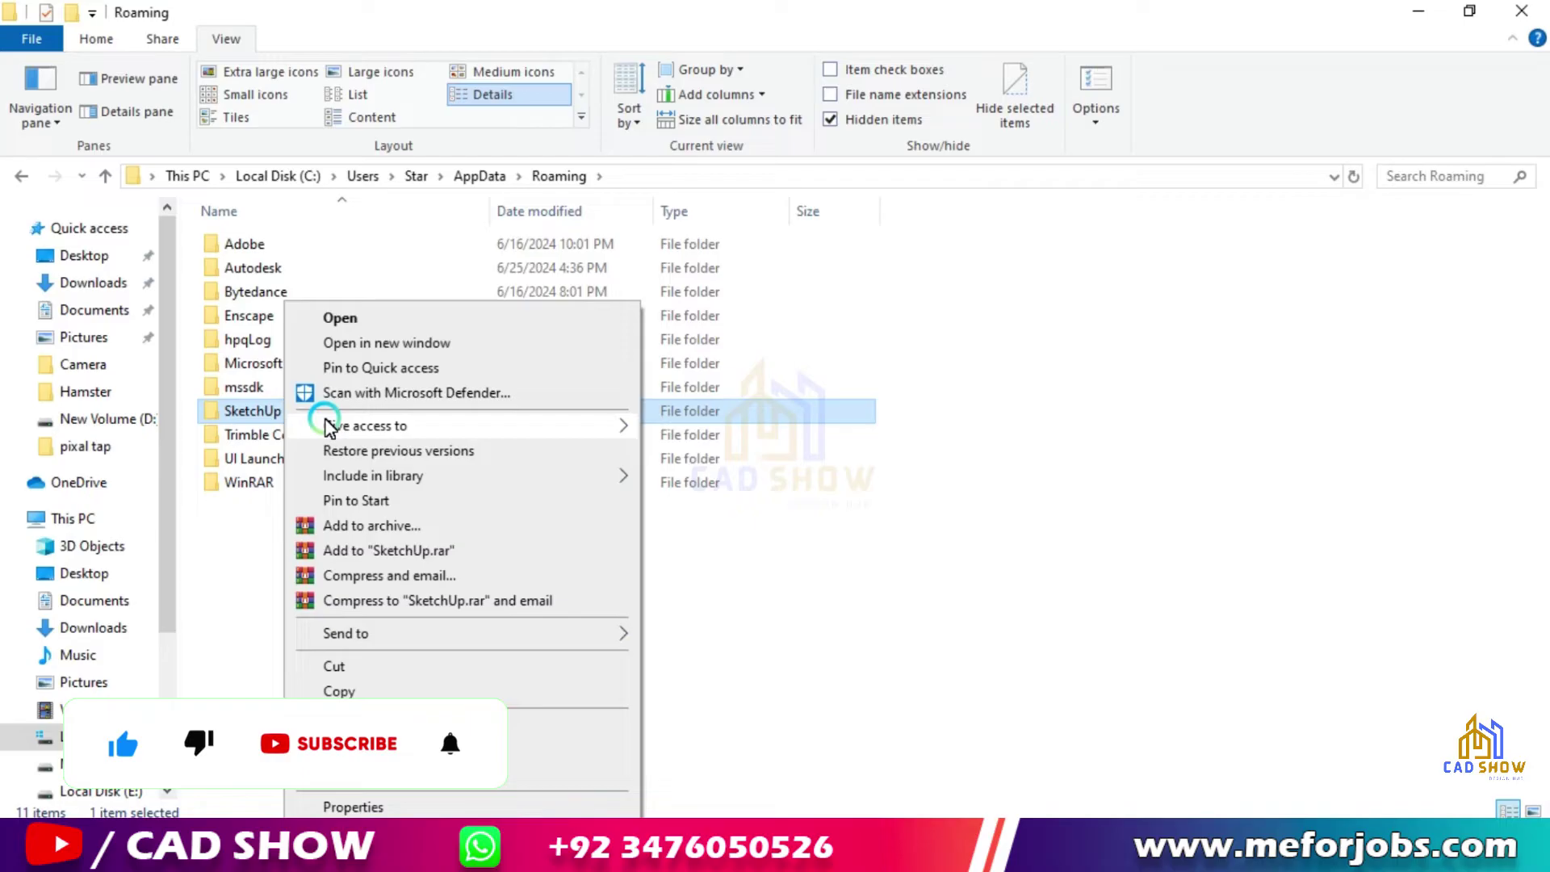
pyautogui.click(363, 317)
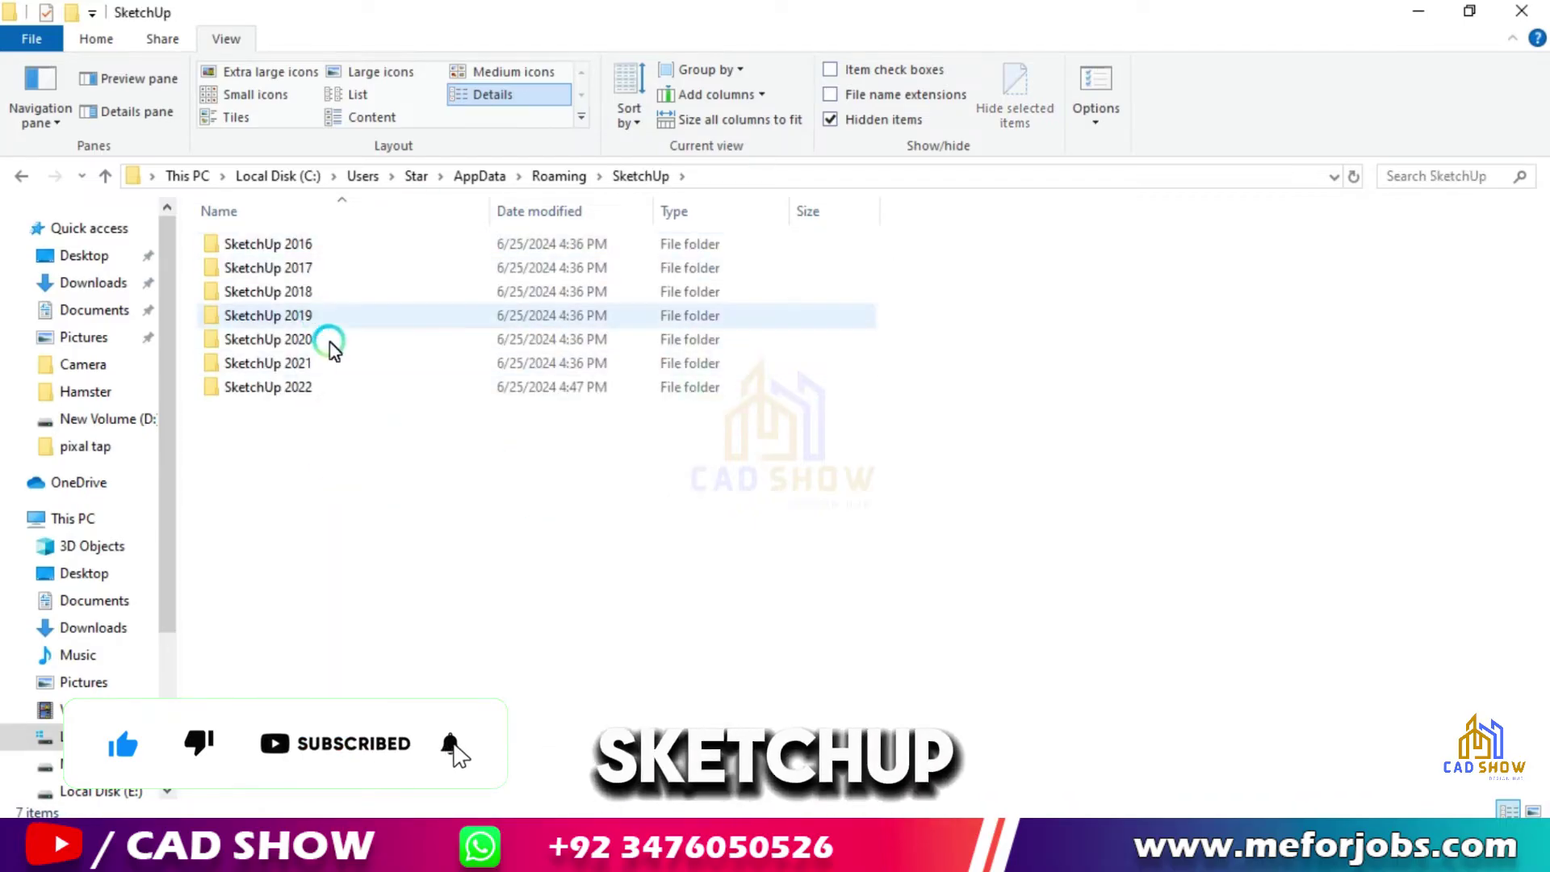
# Inspect the four plugin folders in SketchUp 2022 > SketchUp > Plugins, then go up a level.
pyautogui.click(273, 389)
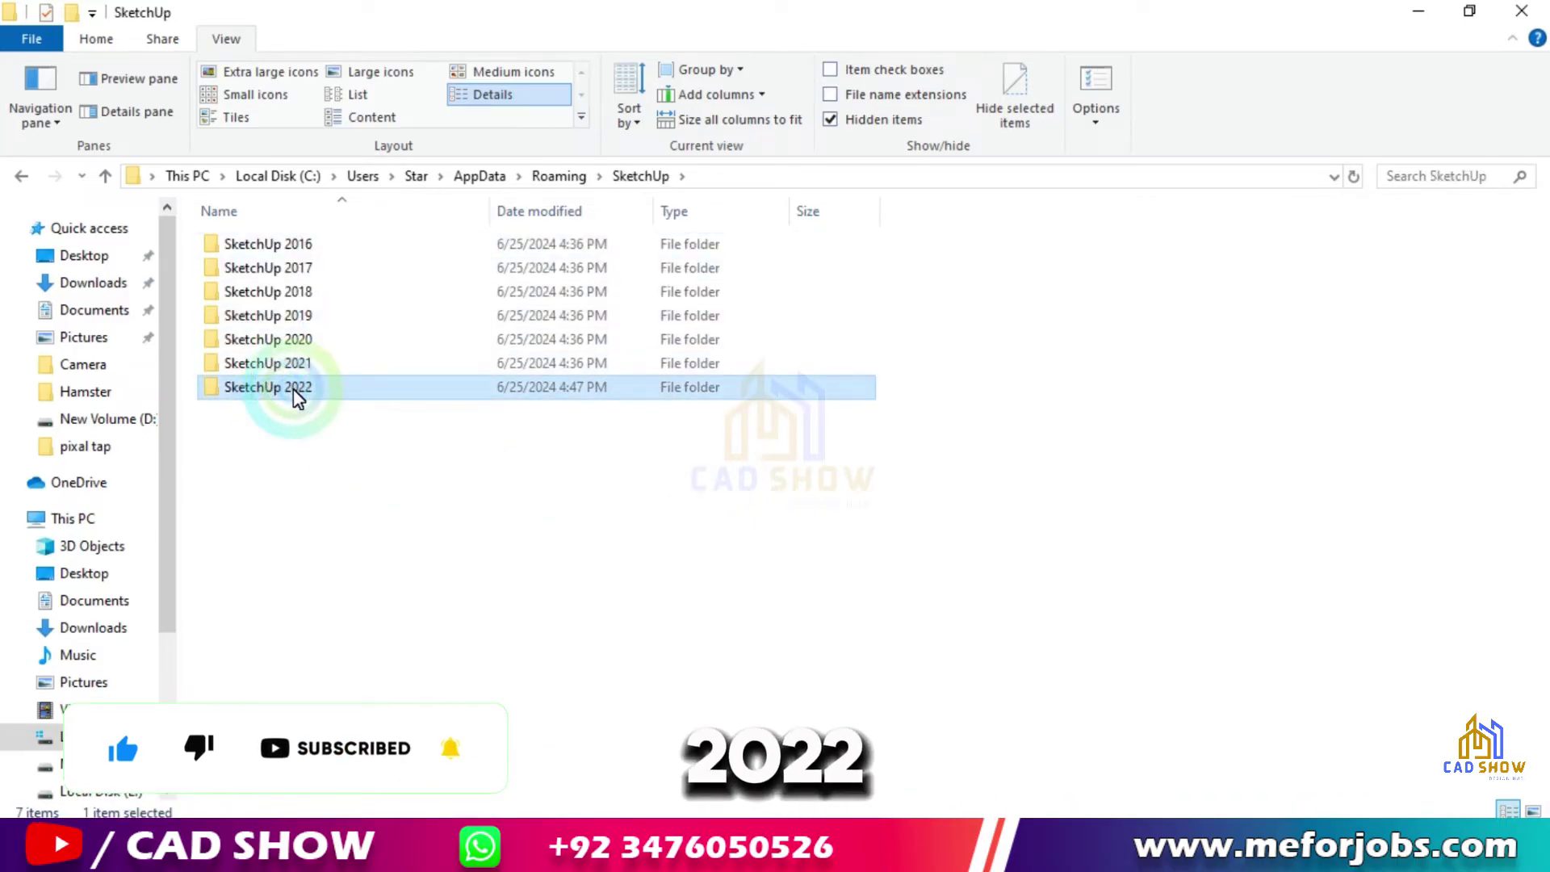
pyautogui.rightClick(276, 388)
pyautogui.click(360, 323)
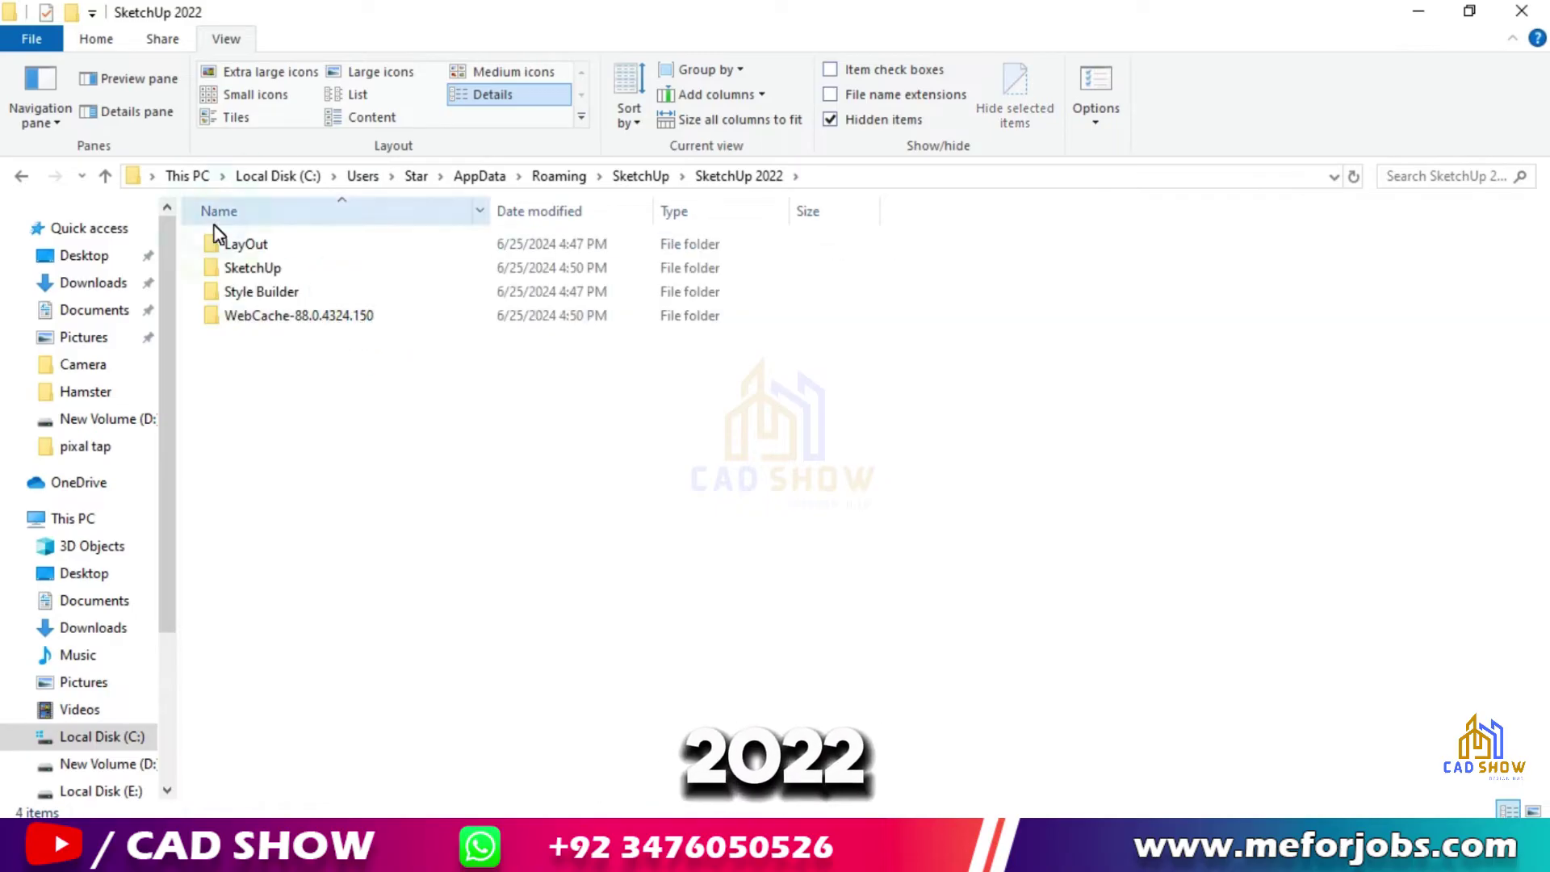
pyautogui.click(270, 268)
pyautogui.rightClick(297, 273)
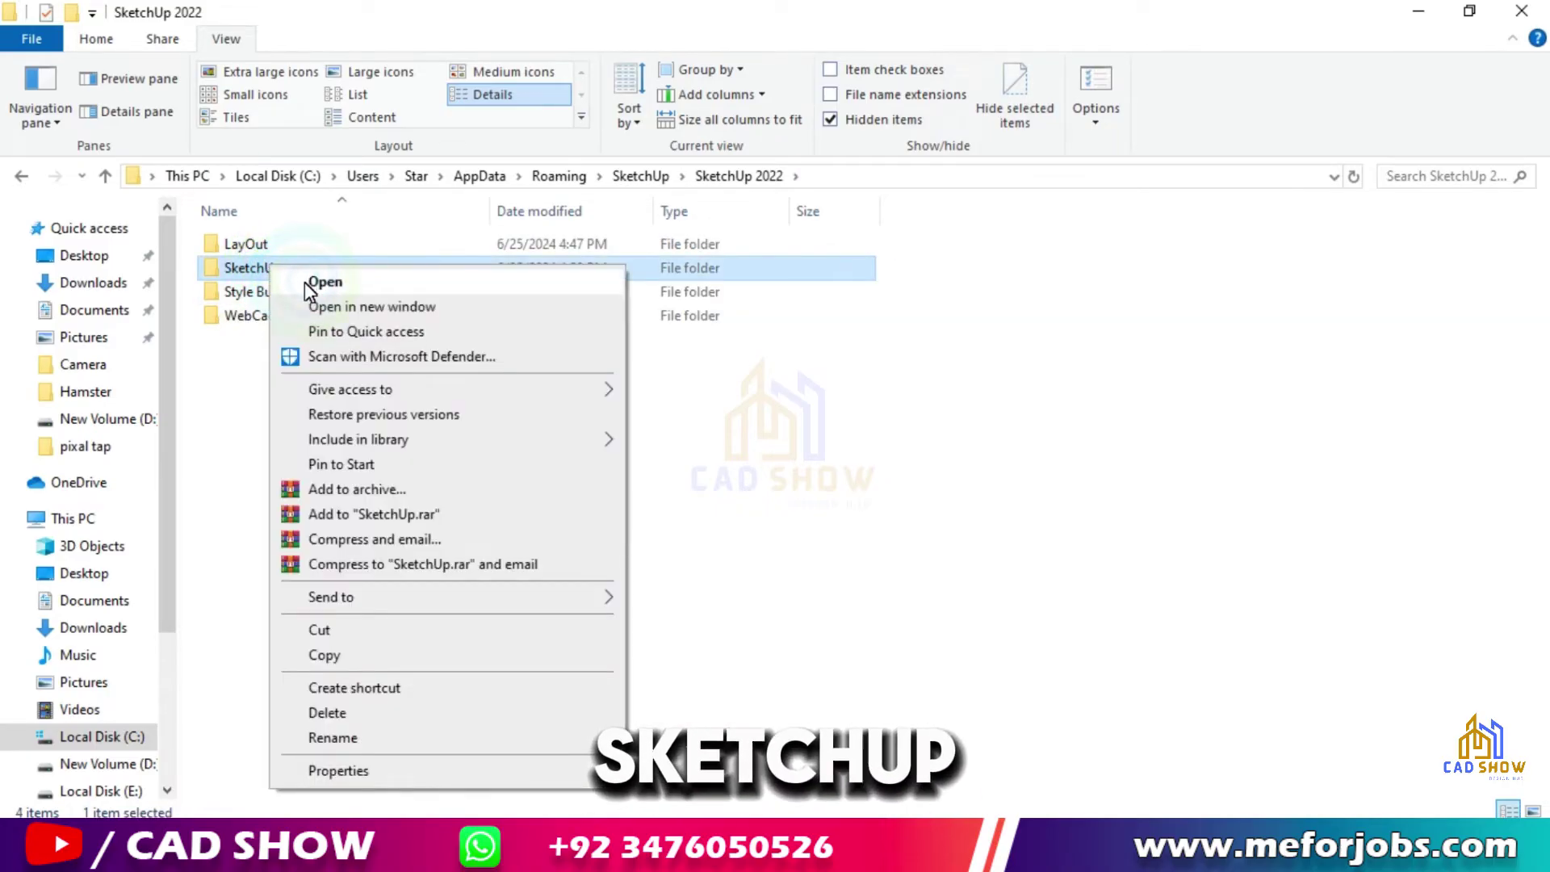
pyautogui.click(303, 283)
pyautogui.click(256, 316)
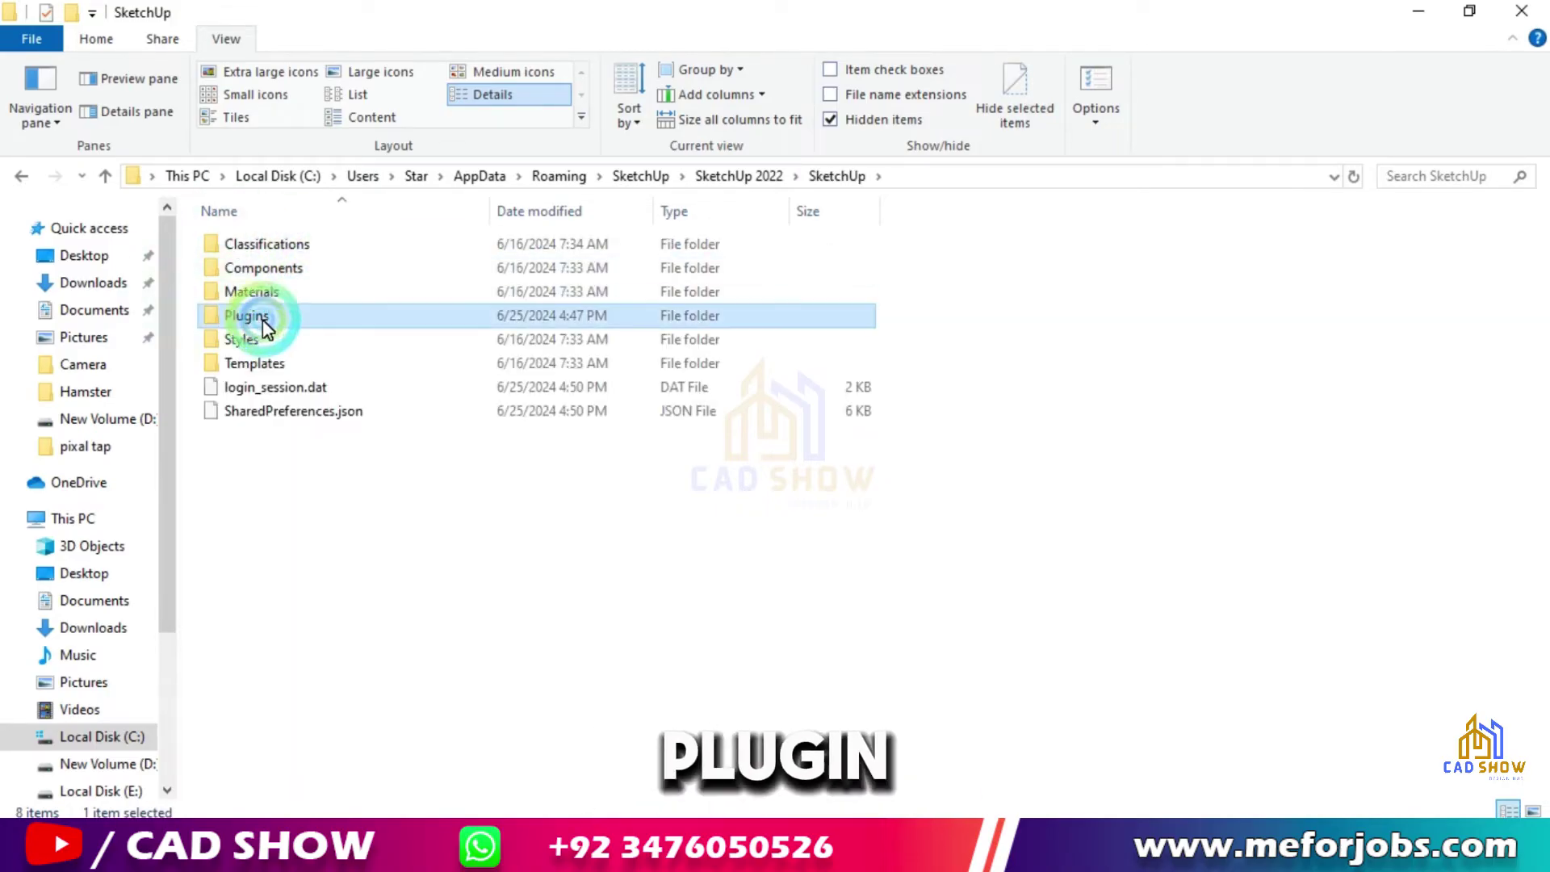
pyautogui.rightClick(264, 307)
pyautogui.click(315, 319)
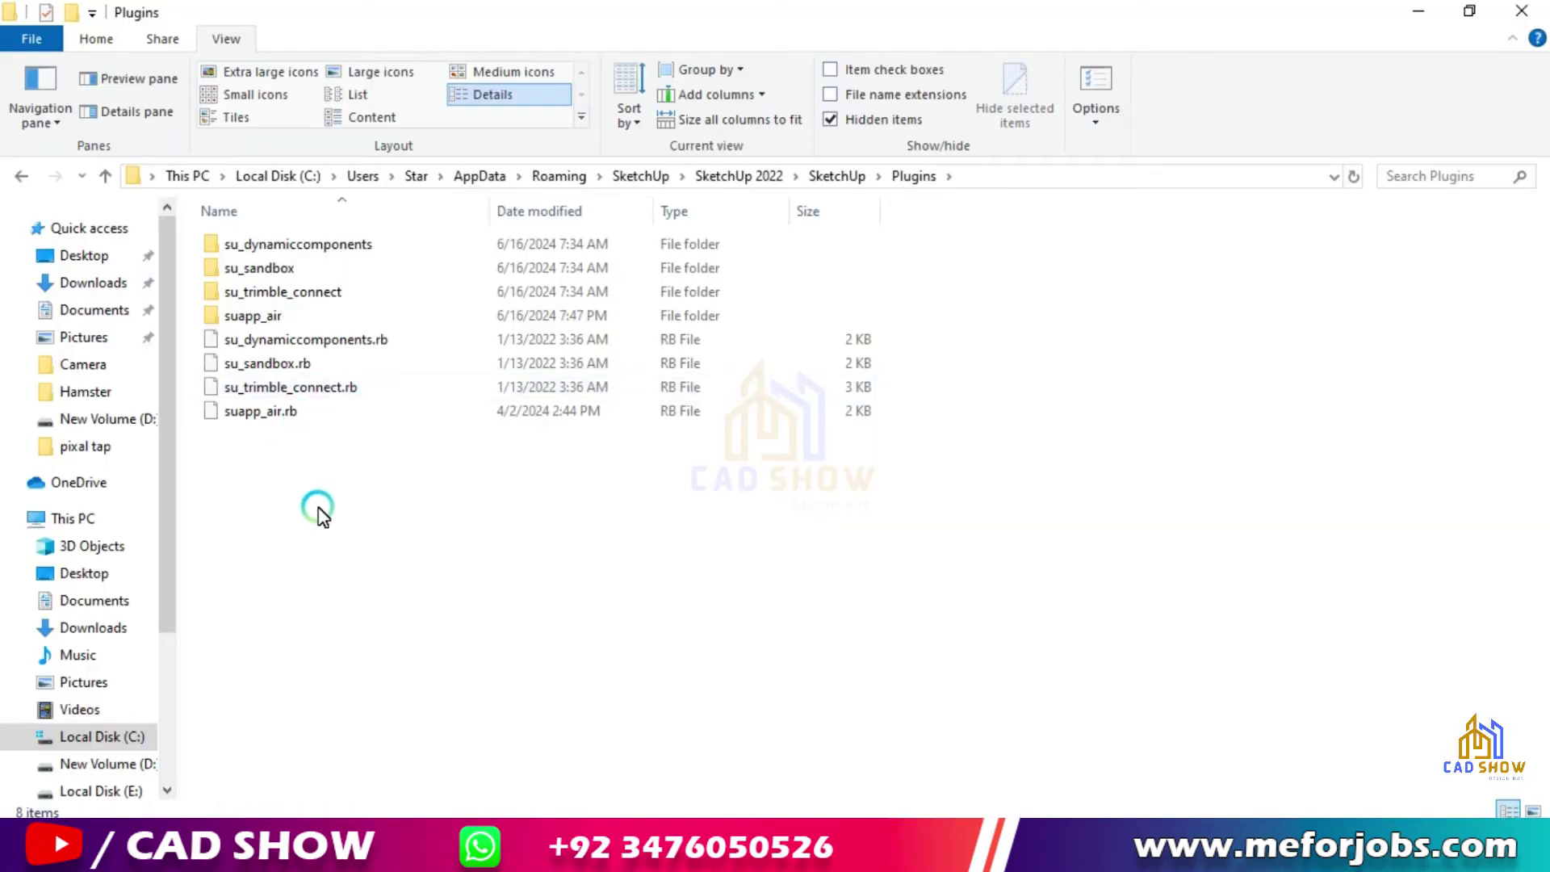
pyautogui.click(109, 180)
# Go back up to Roaming and open SketchUp > SketchUp 2018.
pyautogui.click(109, 179)
pyautogui.click(109, 180)
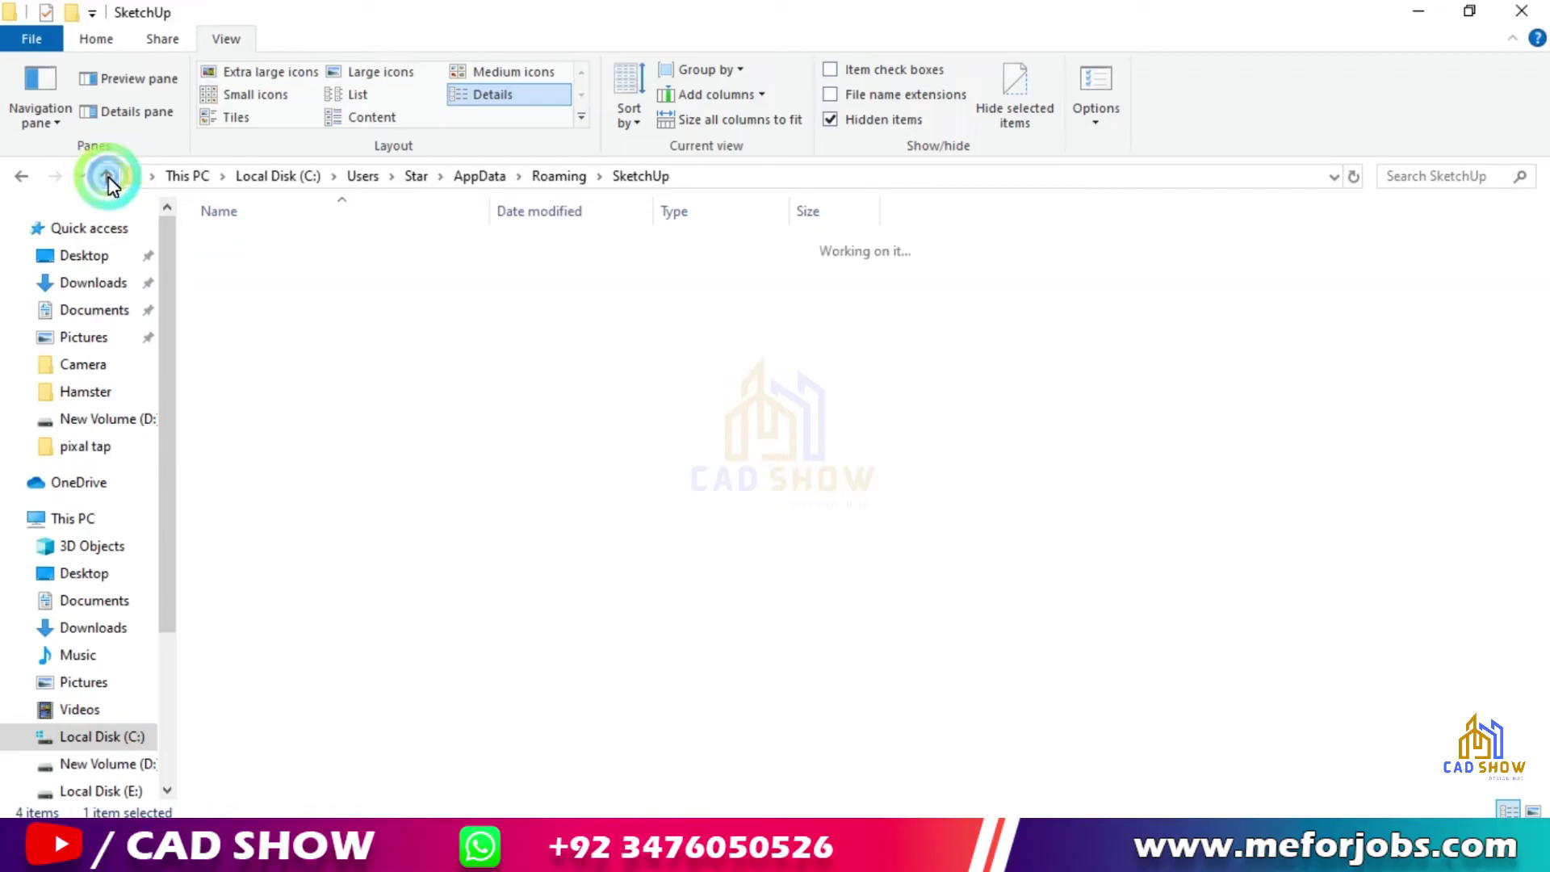
pyautogui.click(109, 180)
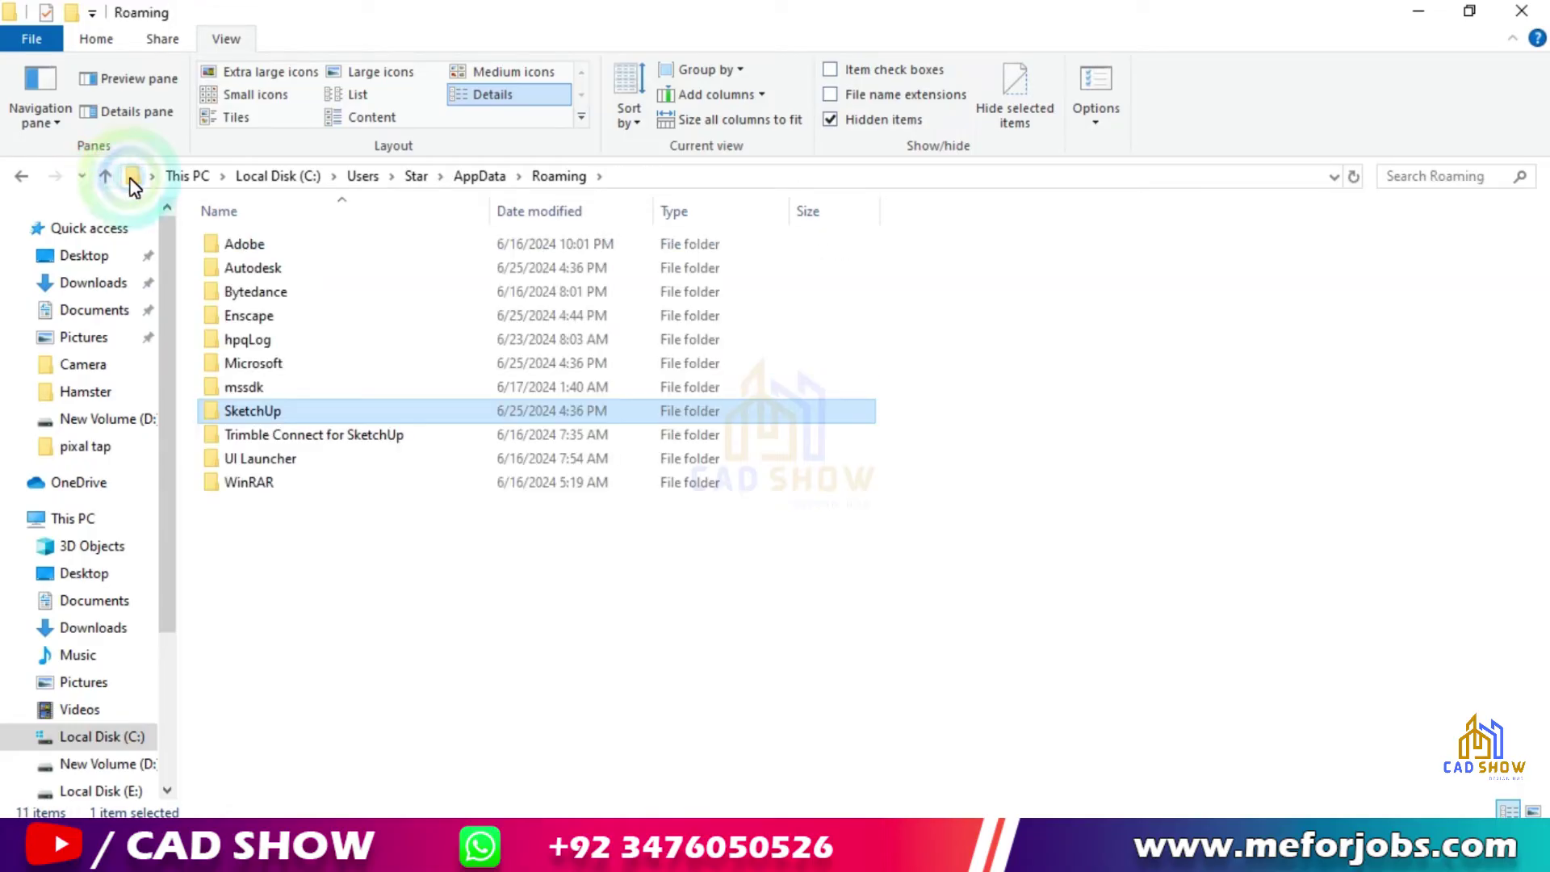
pyautogui.click(255, 413)
pyautogui.doubleClick(257, 413)
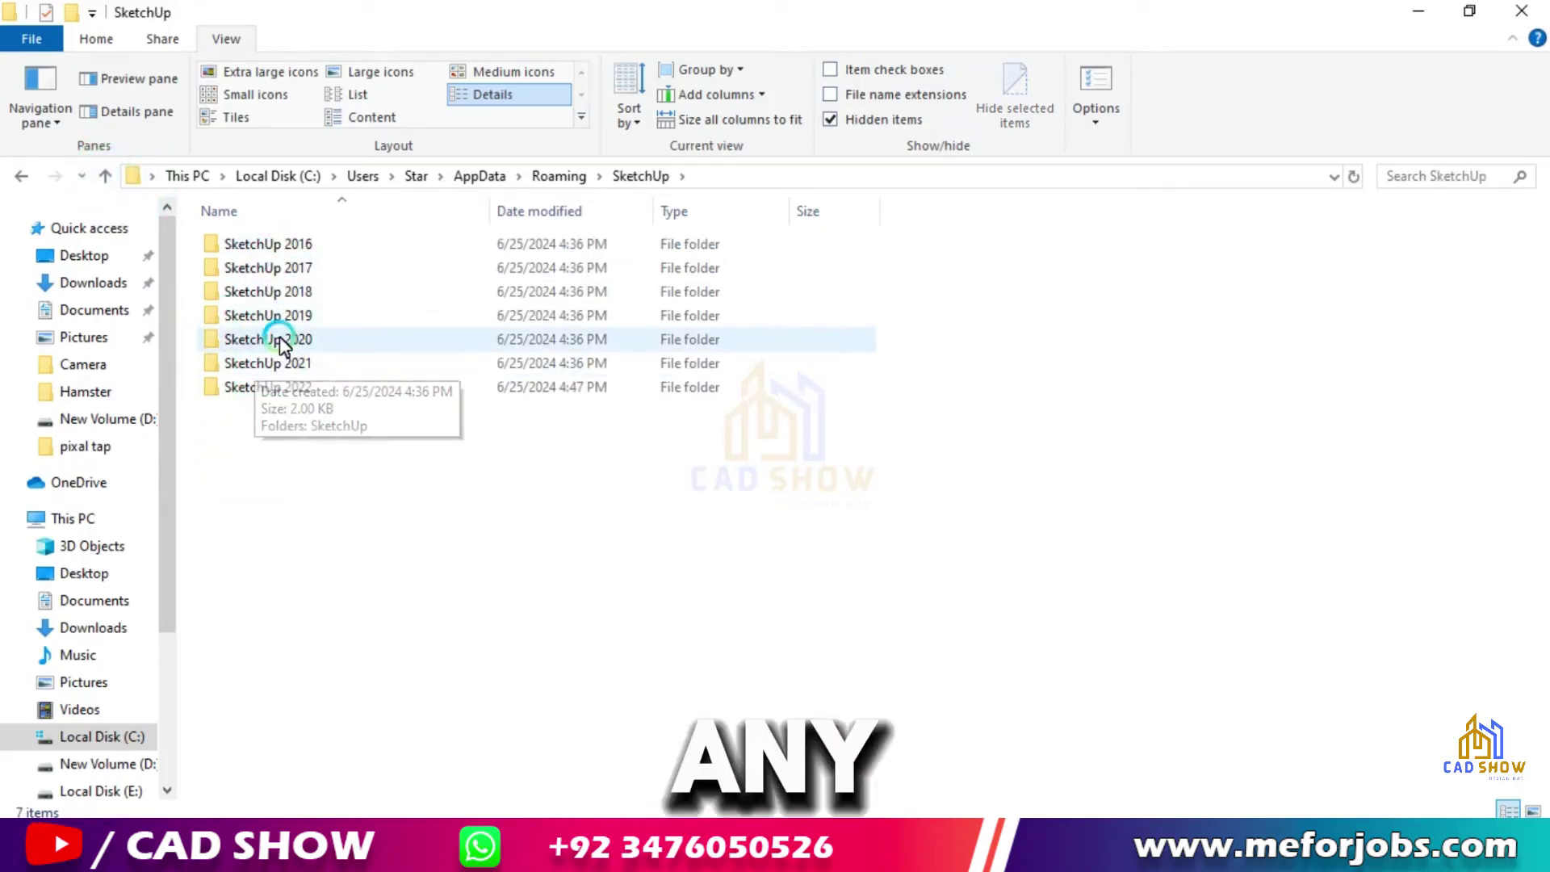
pyautogui.click(290, 301)
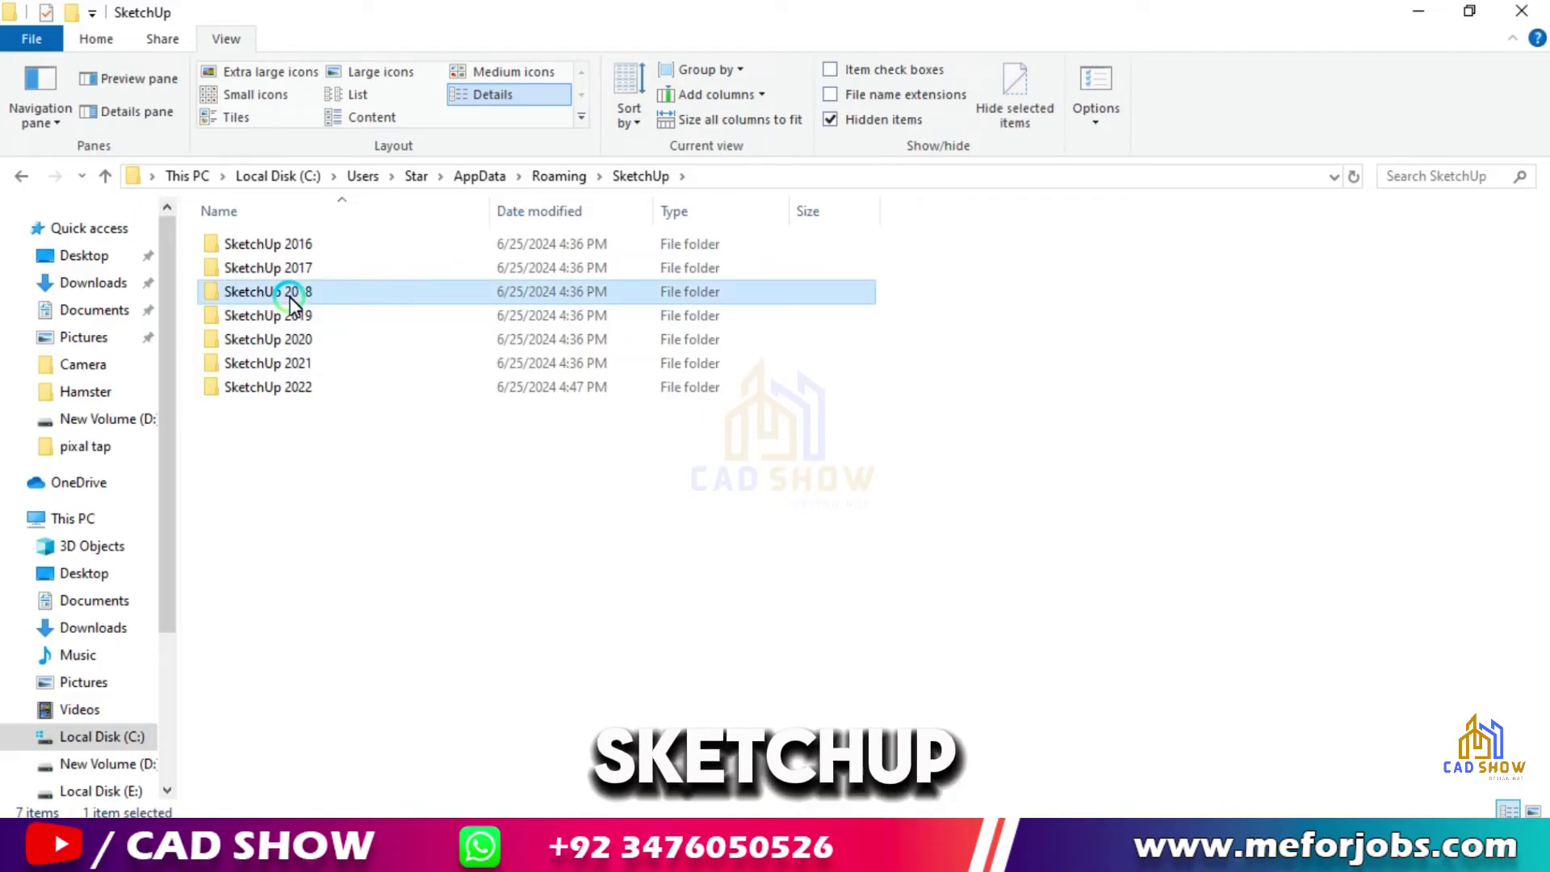
pyautogui.rightClick(292, 301)
pyautogui.click(342, 321)
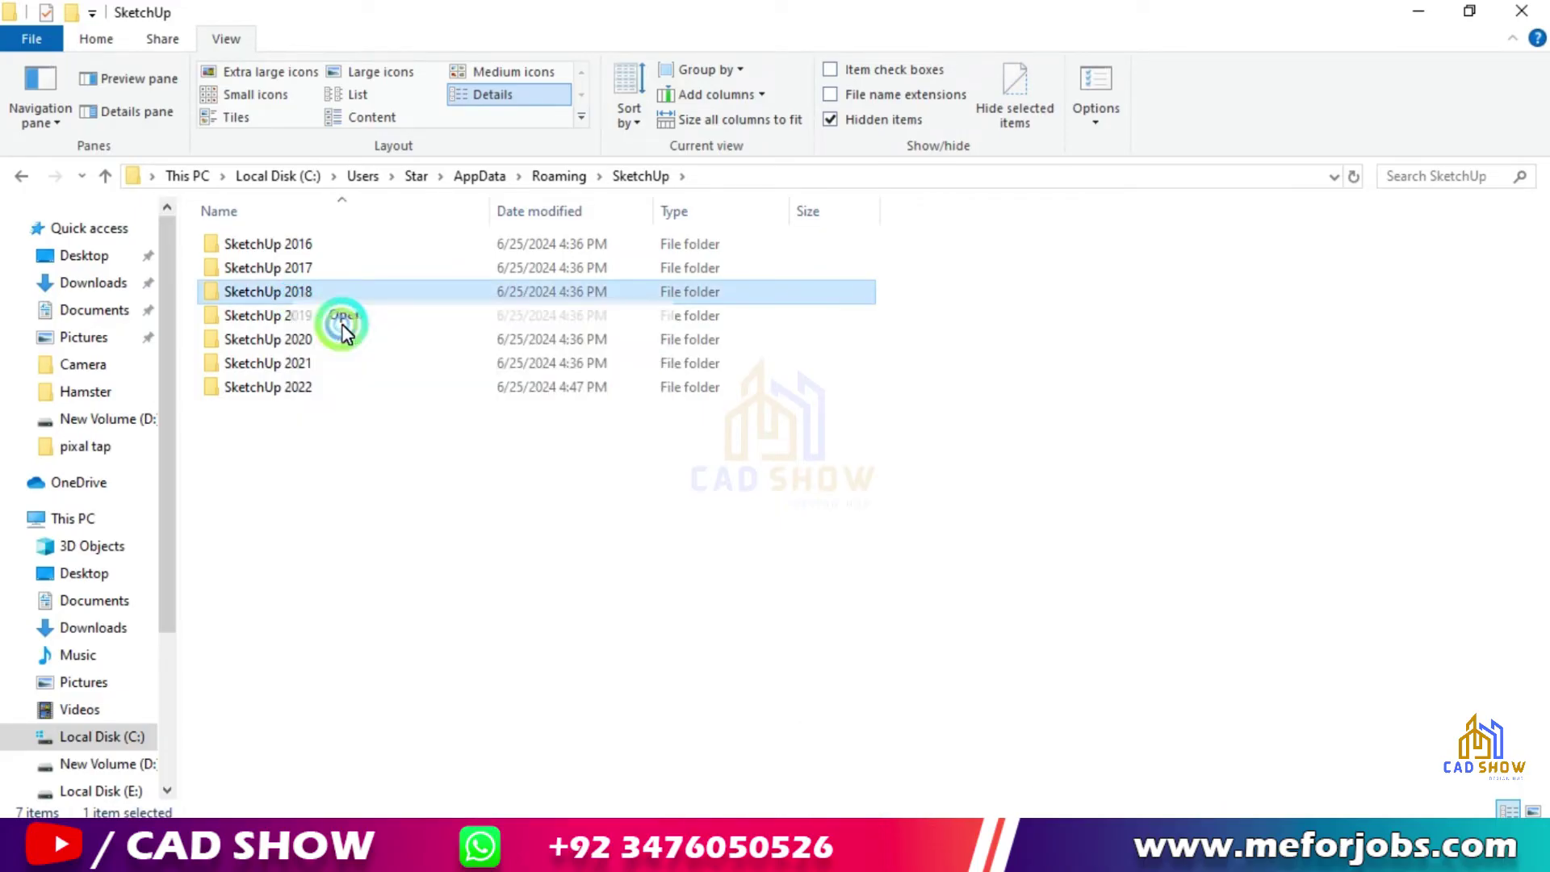
# Open SketchUp 2018's SketchUp > Plugins folder and select the enscape folder and enscape.rb.
pyautogui.click(277, 245)
pyautogui.rightClick(279, 247)
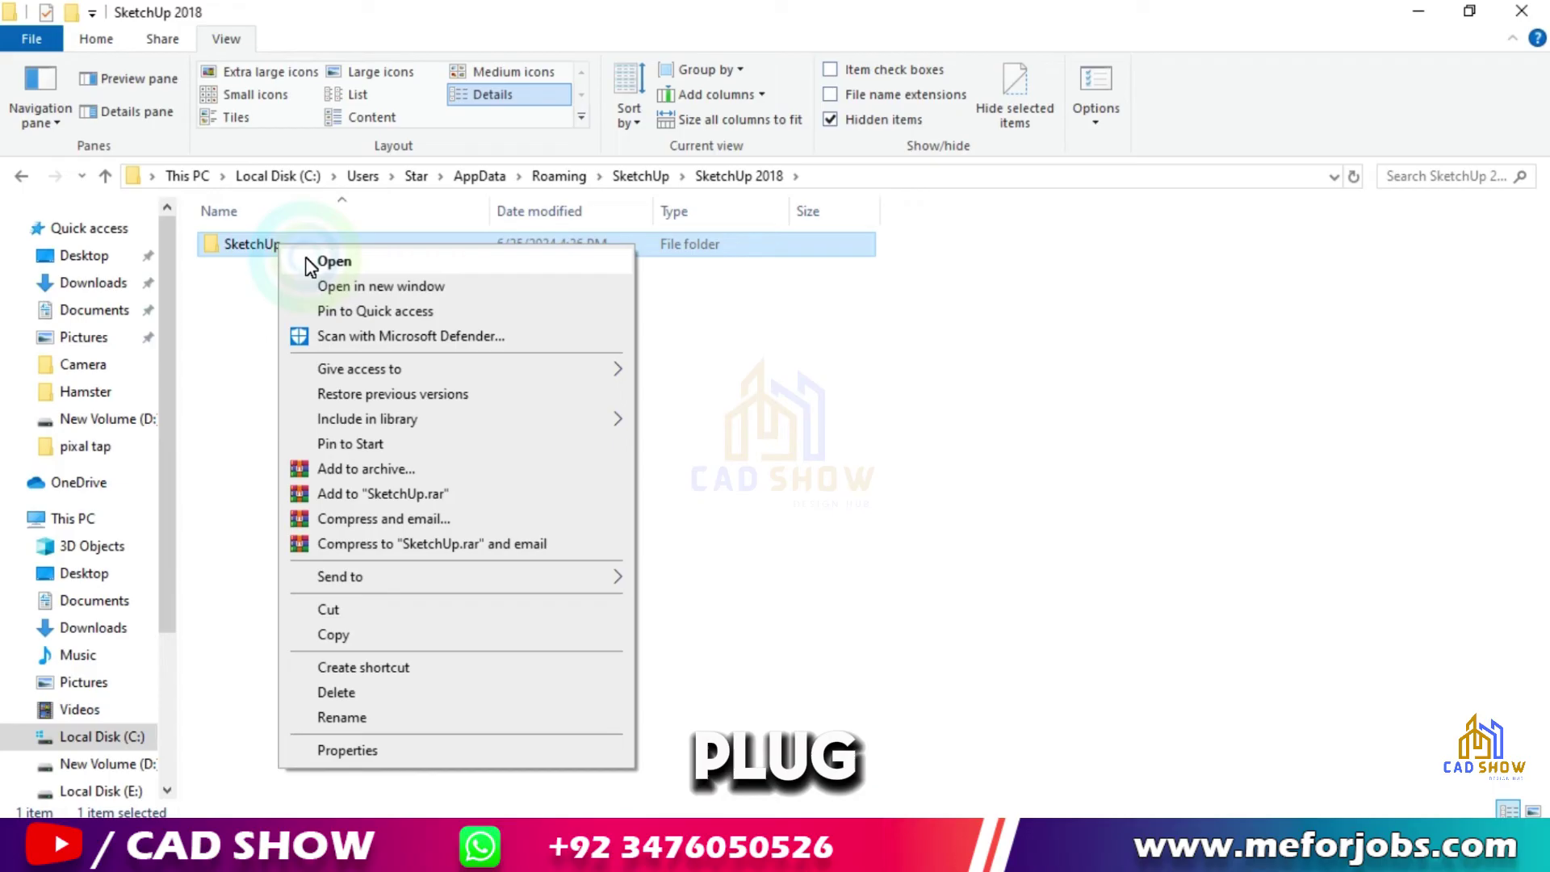
pyautogui.click(305, 257)
pyautogui.click(280, 249)
pyautogui.rightClick(279, 249)
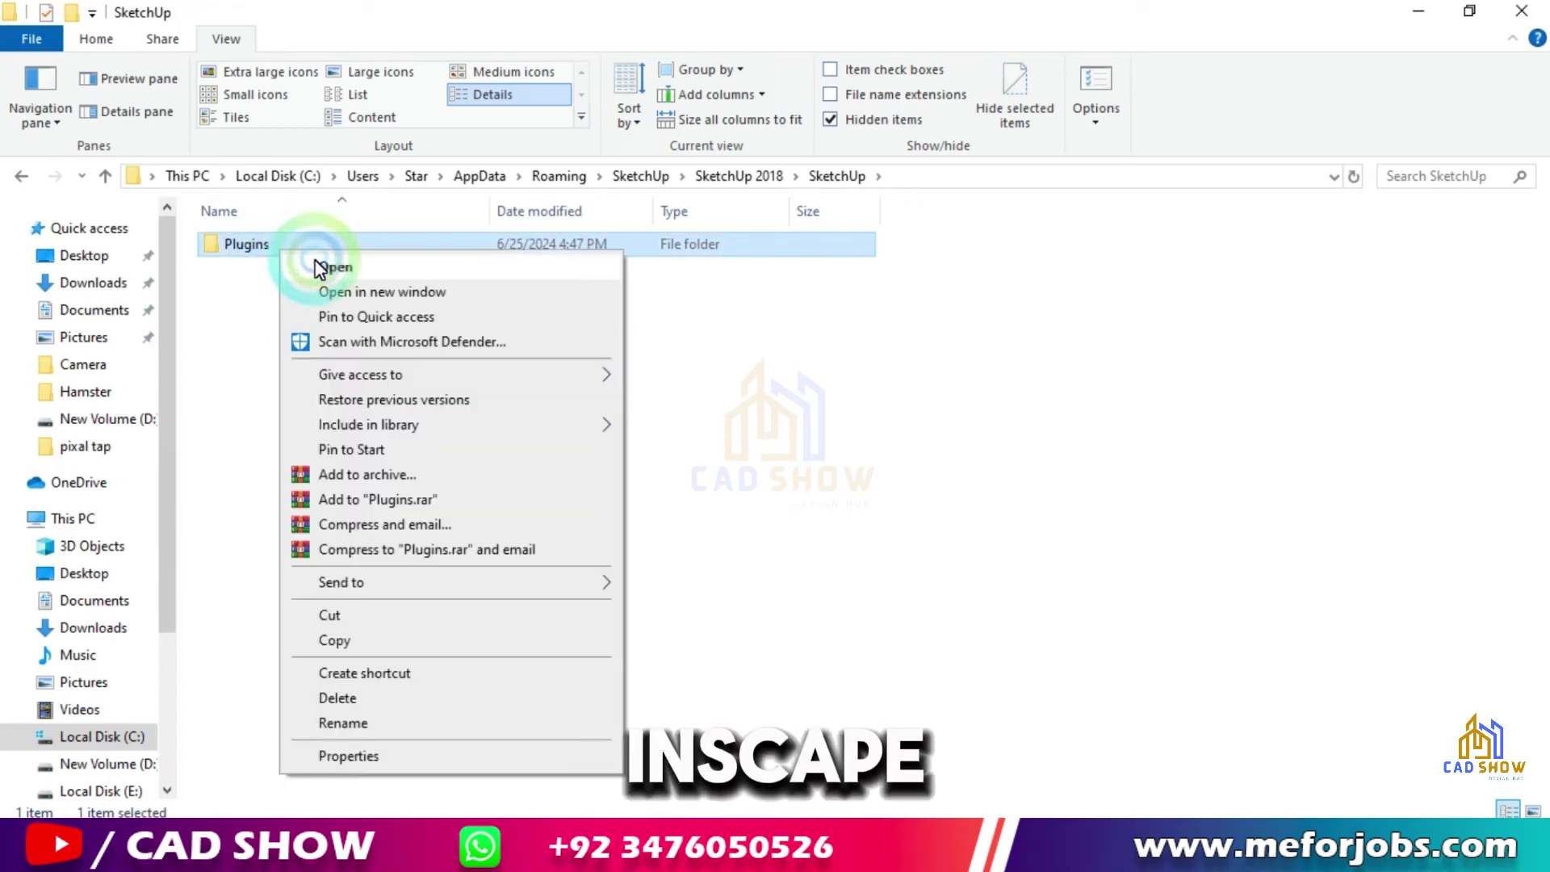
pyautogui.click(315, 260)
pyautogui.moveTo(323, 330); pyautogui.dragTo(246, 238)
pyautogui.rightClick(258, 246)
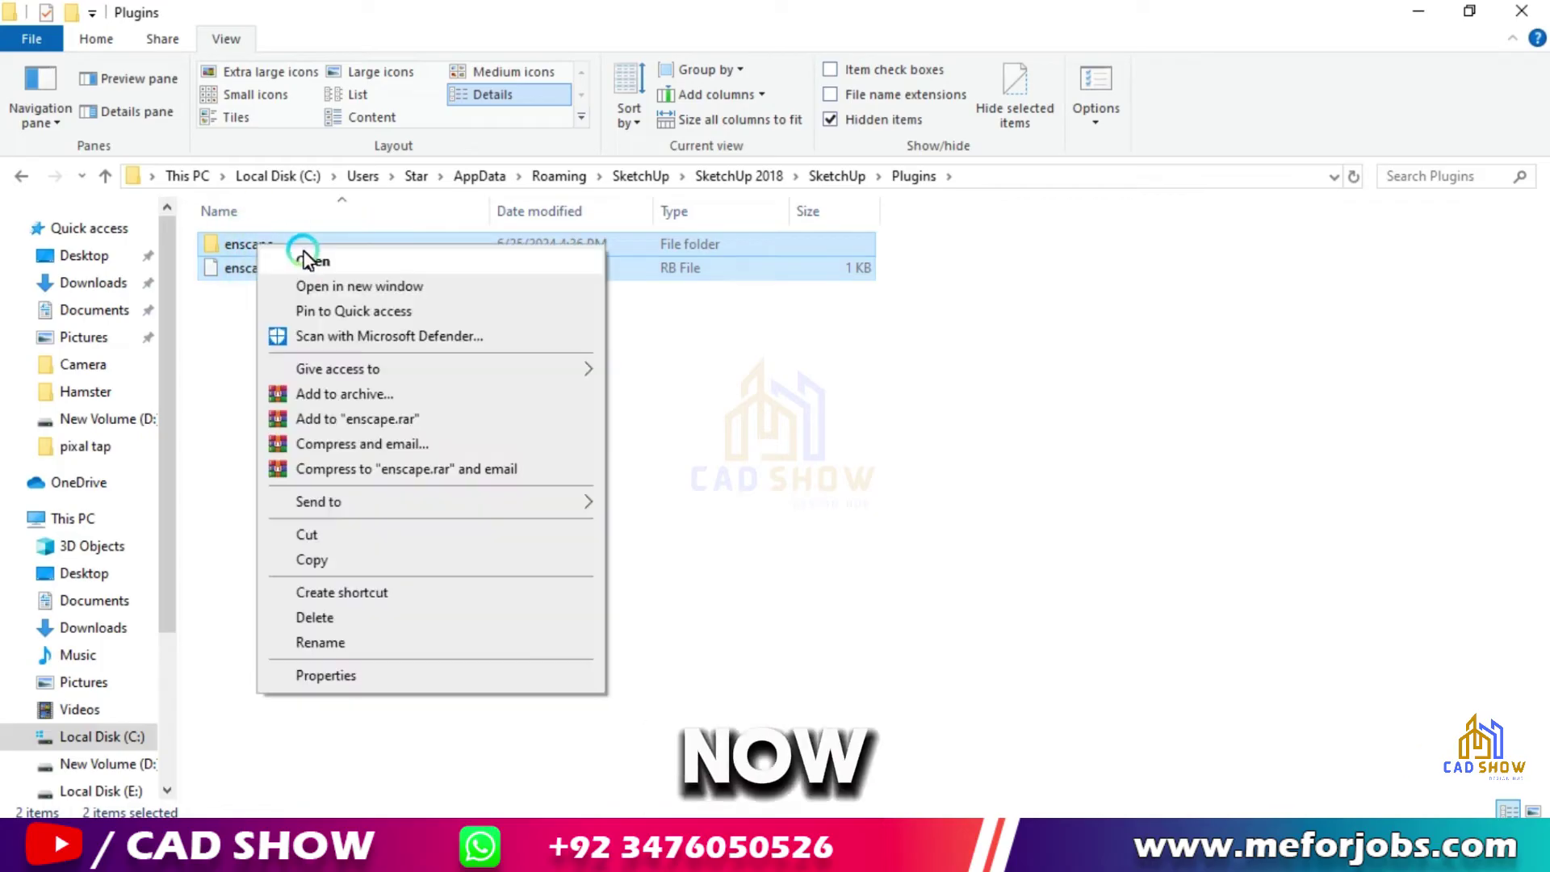
# Copy enscape and enscape.rb, then open the SketchUp 2022 folder.
pyautogui.click(313, 560)
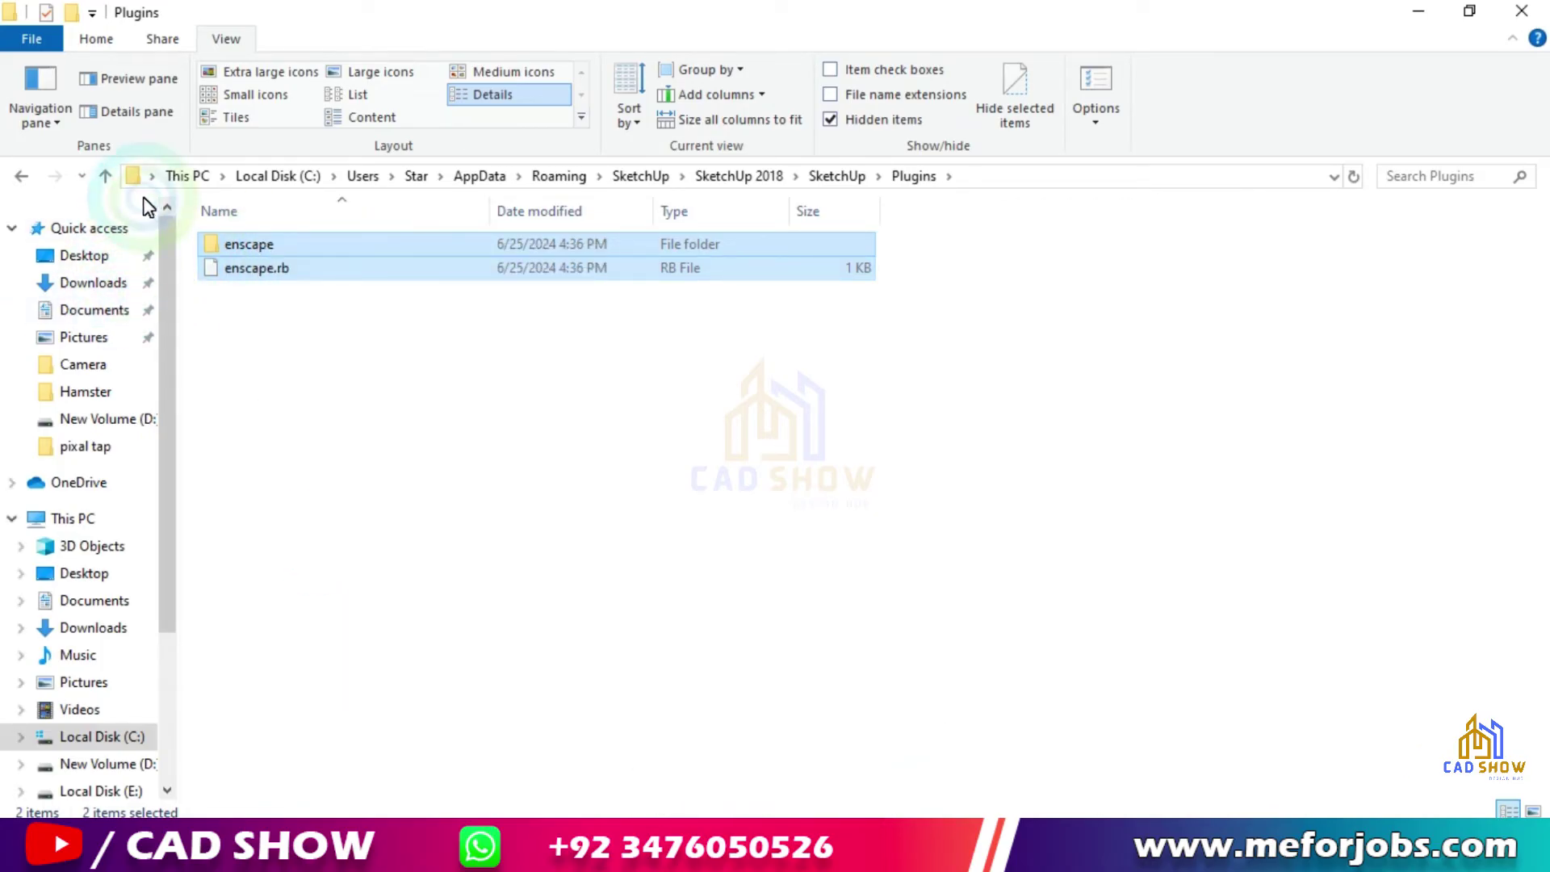
pyautogui.click(104, 174)
pyautogui.click(105, 177)
pyautogui.click(105, 178)
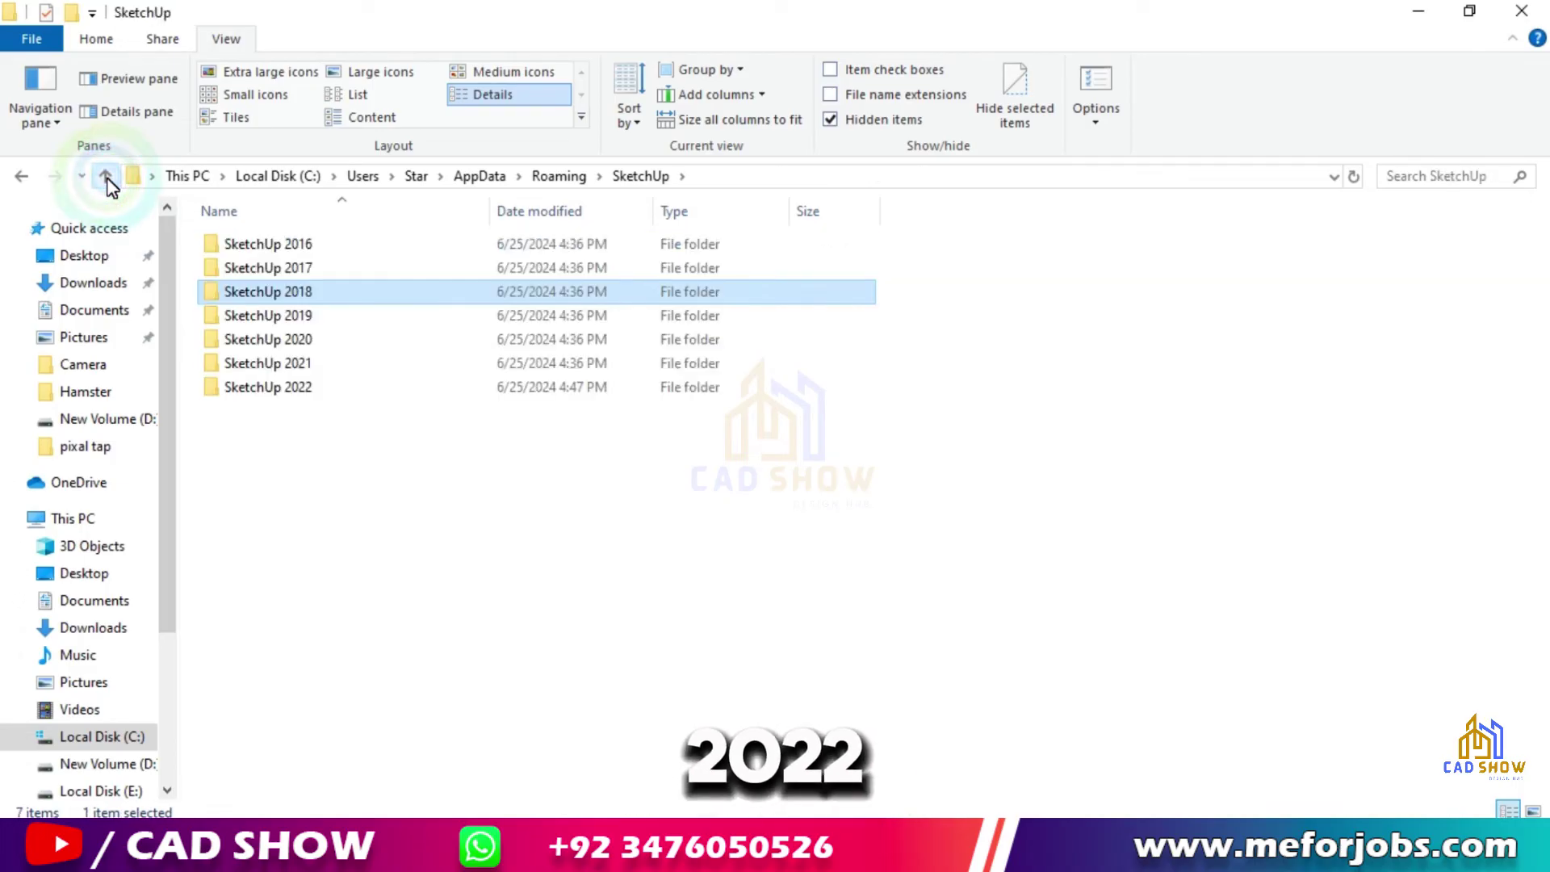
pyautogui.doubleClick(292, 387)
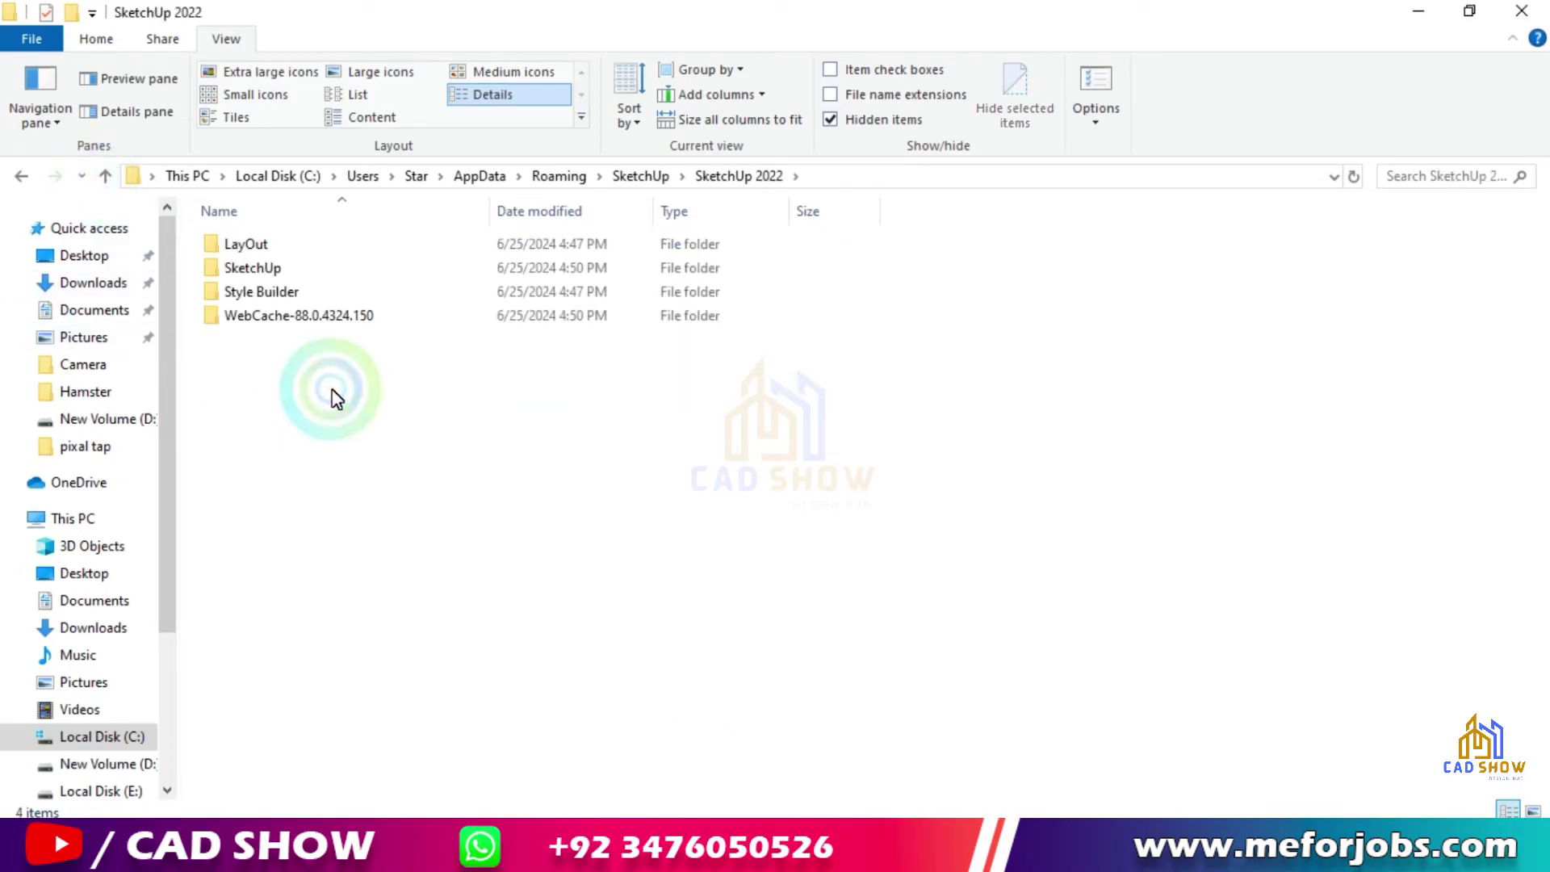
# Paste enscape and enscape.rb into SketchUp 2022's SketchUp > Plugins folder.
pyautogui.click(265, 272)
pyautogui.rightClick(265, 271)
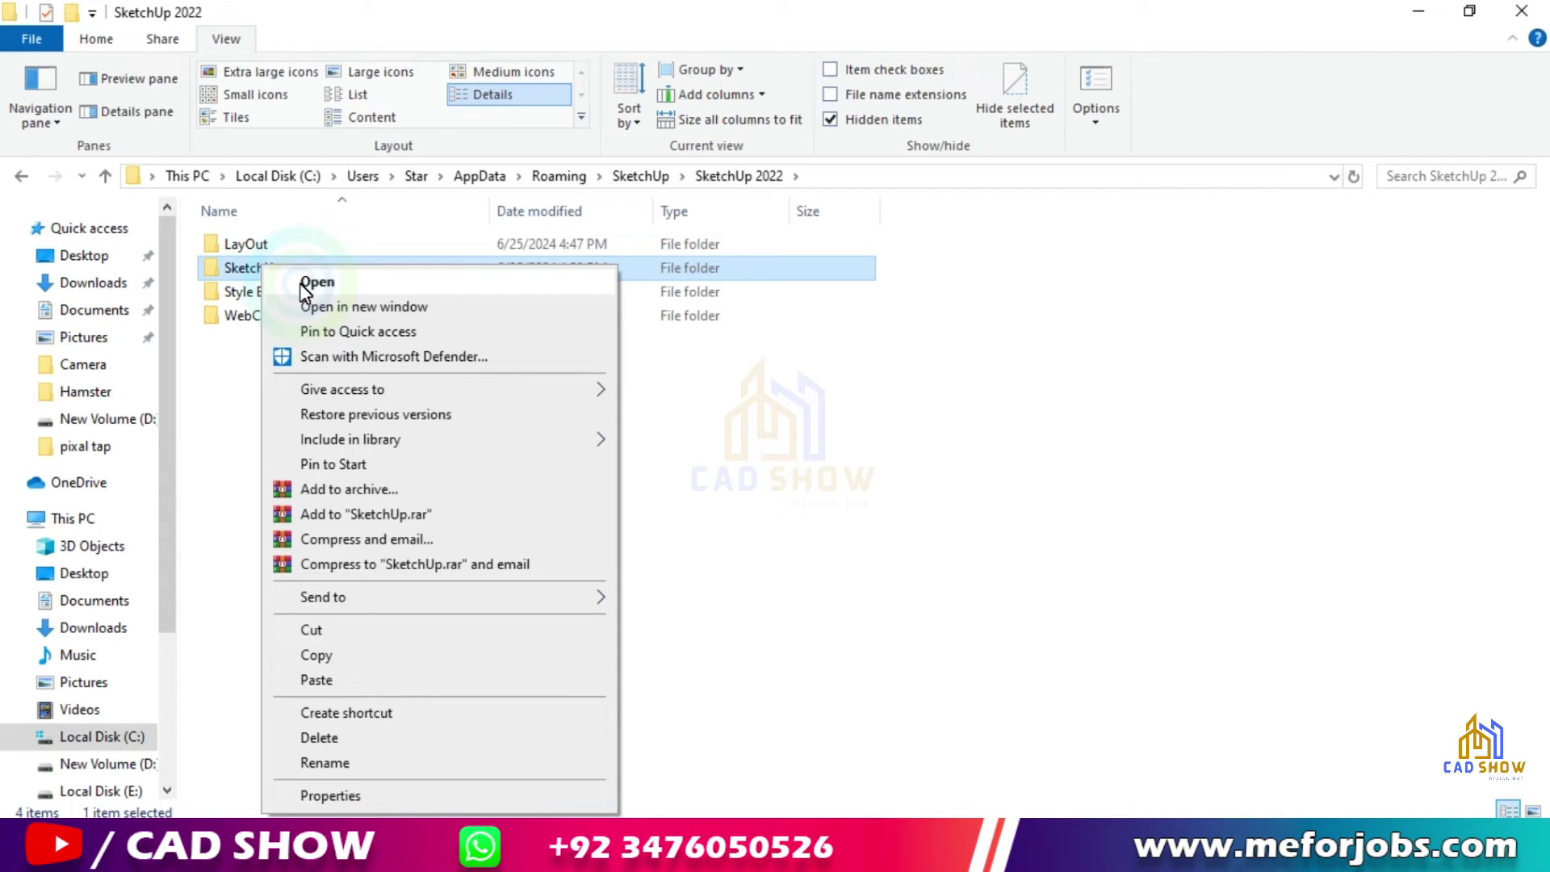
pyautogui.click(300, 288)
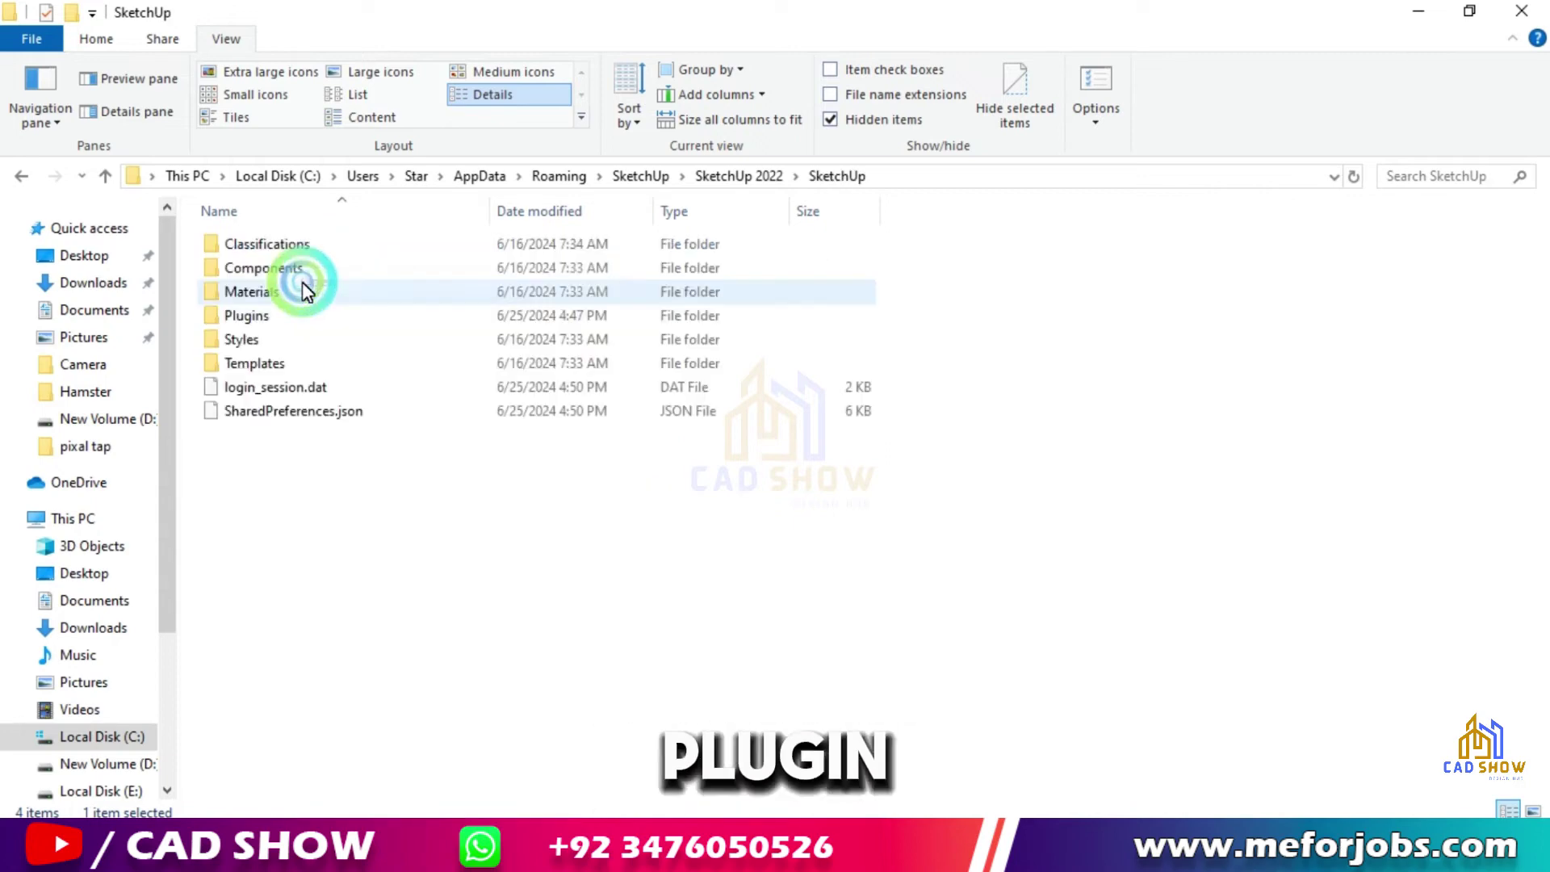
pyautogui.rightClick(256, 318)
pyautogui.click(331, 294)
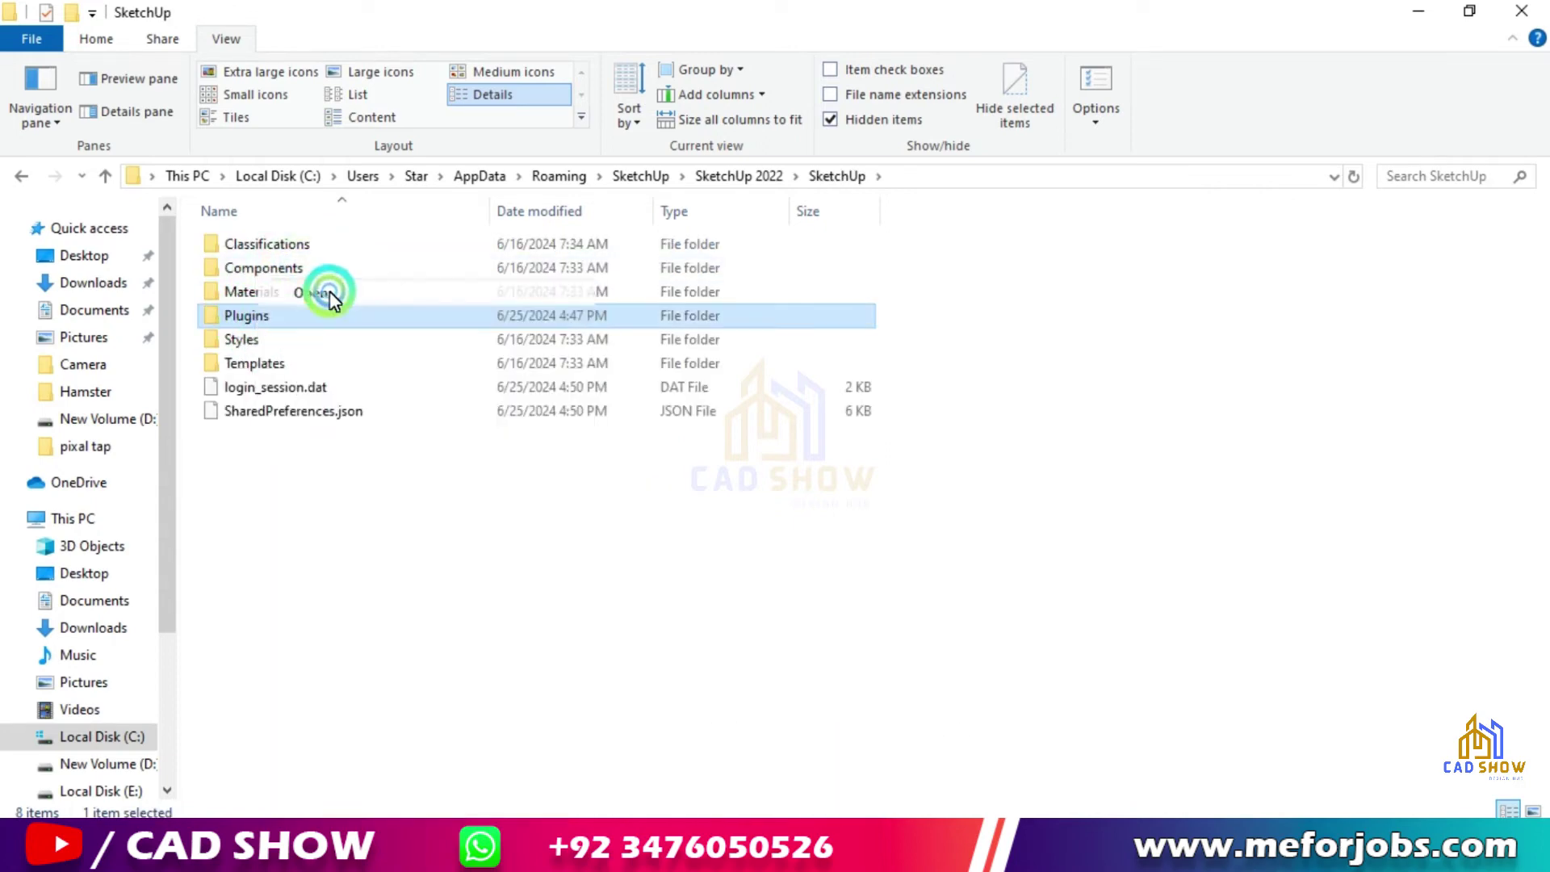
pyautogui.rightClick(458, 510)
pyautogui.click(513, 663)
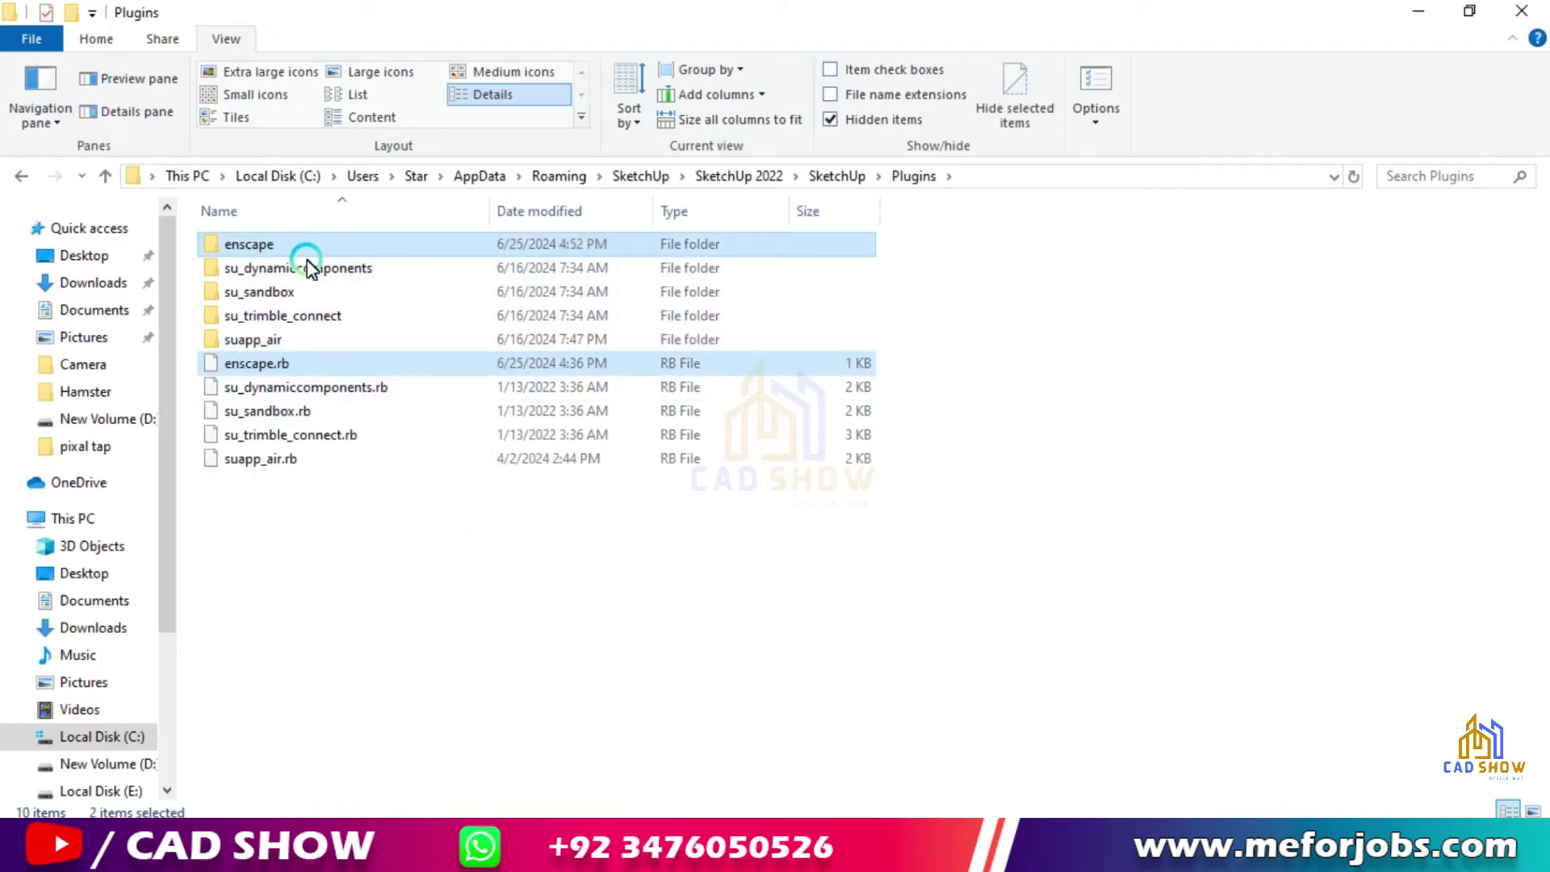
# Close File Explorer, refresh the desktop, and launch SketchUp Pro 2022 from its shortcut.
pyautogui.click(1517, 13)
pyautogui.rightClick(620, 260)
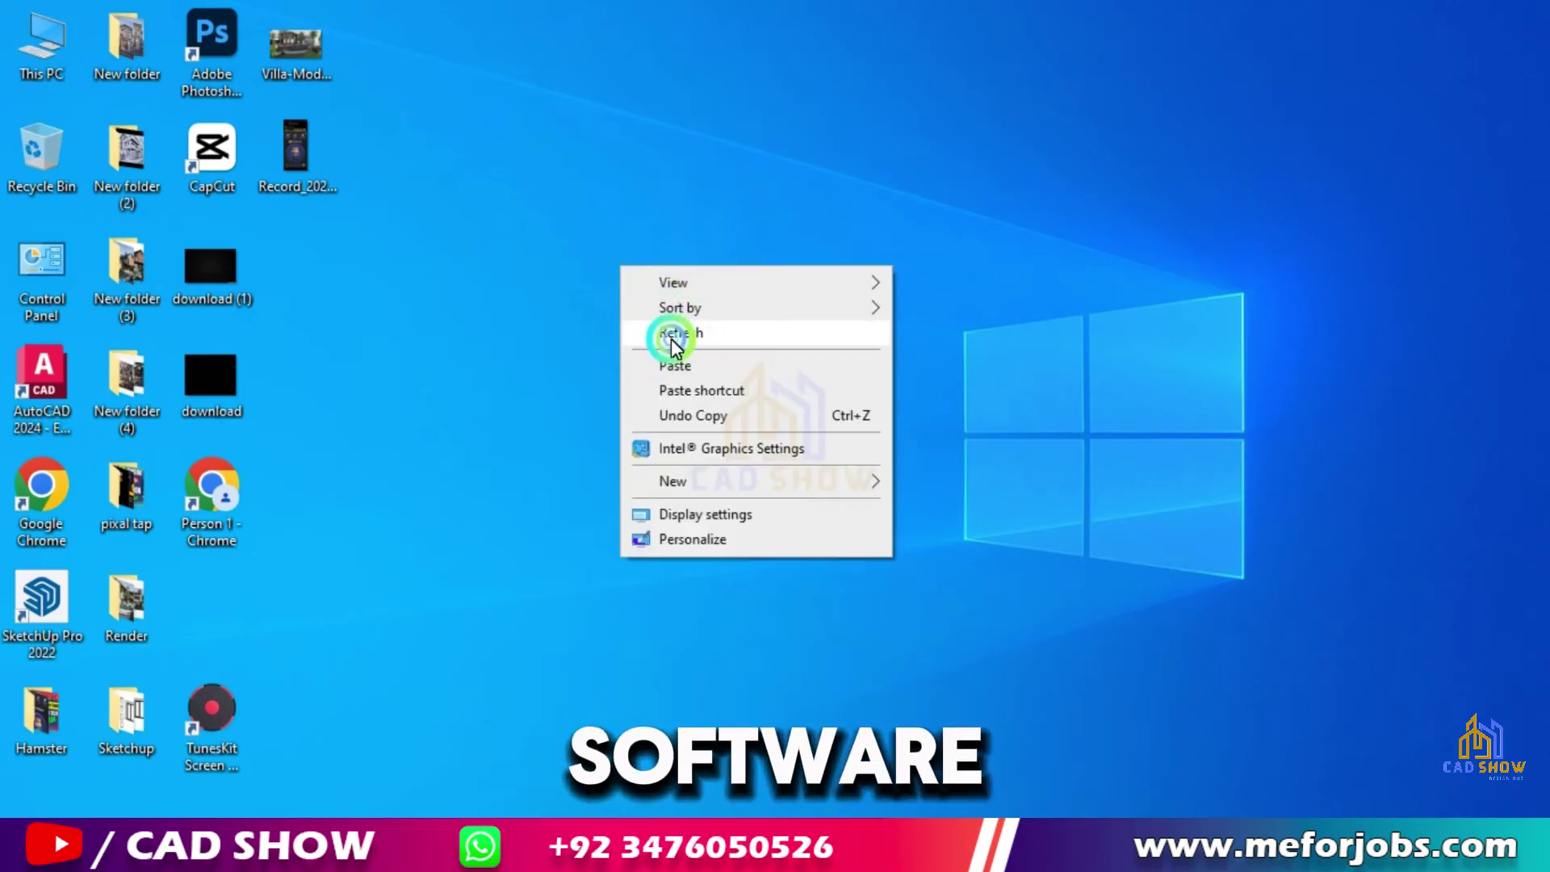
pyautogui.rightClick(638, 193)
pyautogui.click(293, 341)
pyautogui.rightClick(38, 606)
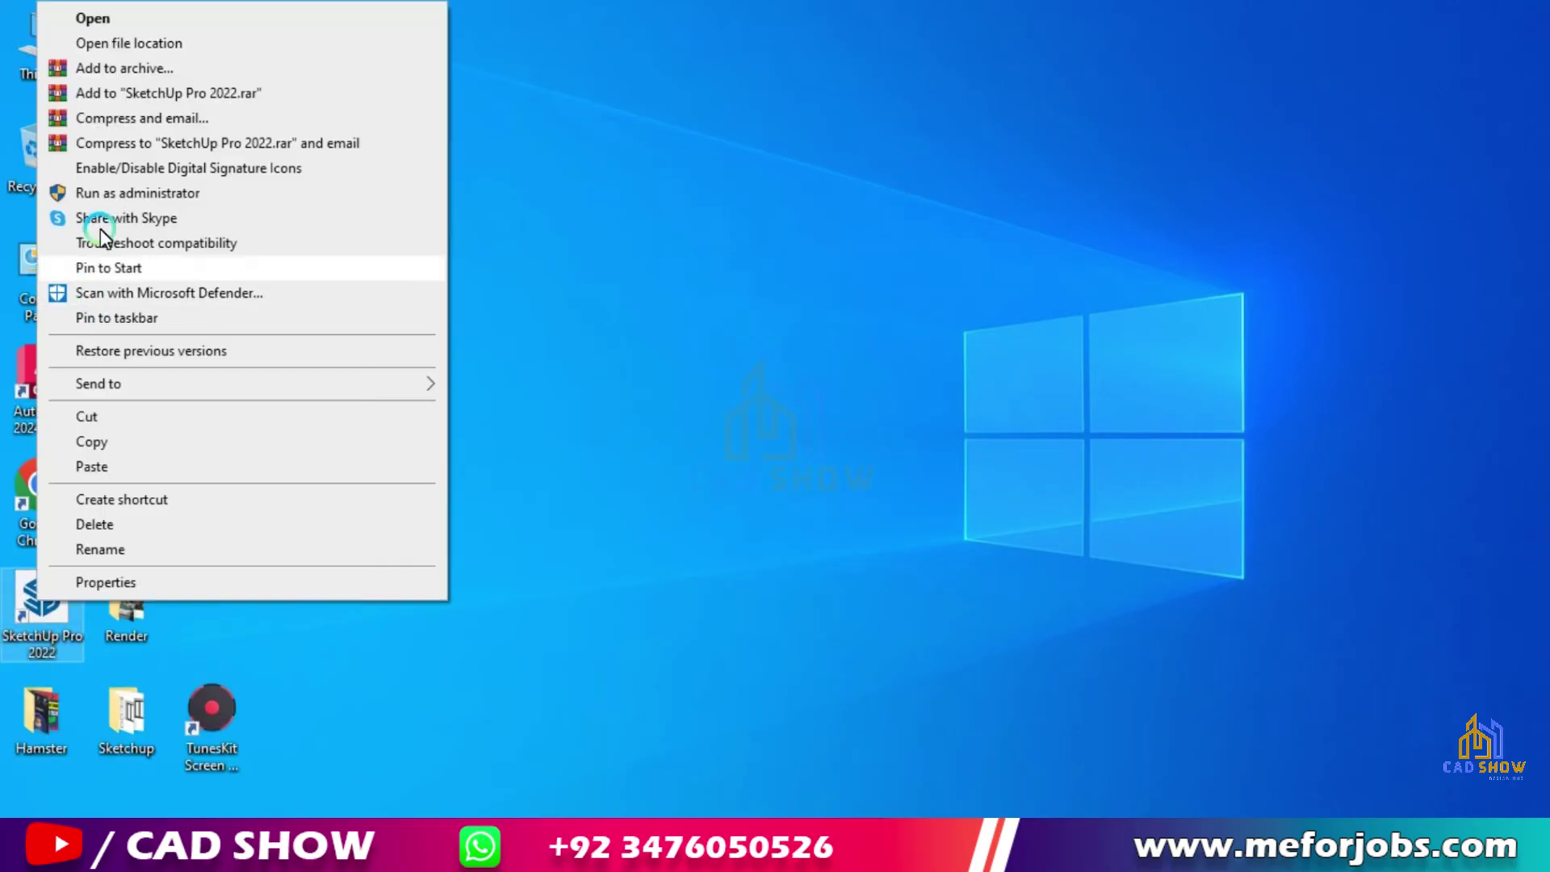
pyautogui.click(97, 15)
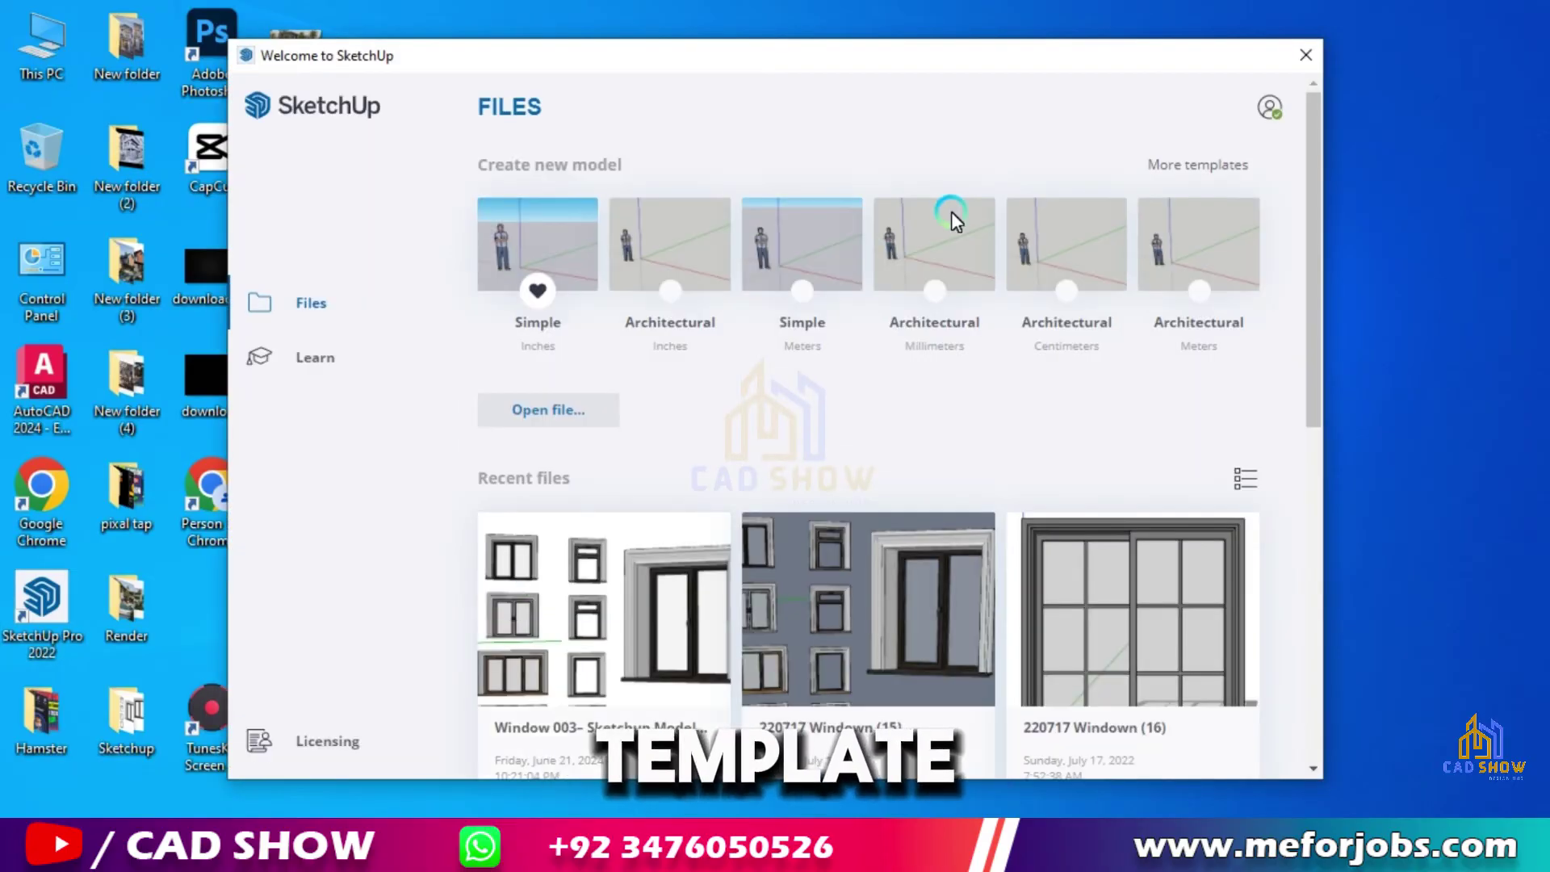
# Start a model from a Welcome template and close Enscape's How To Get Started dialog.
pyautogui.click(688, 231)
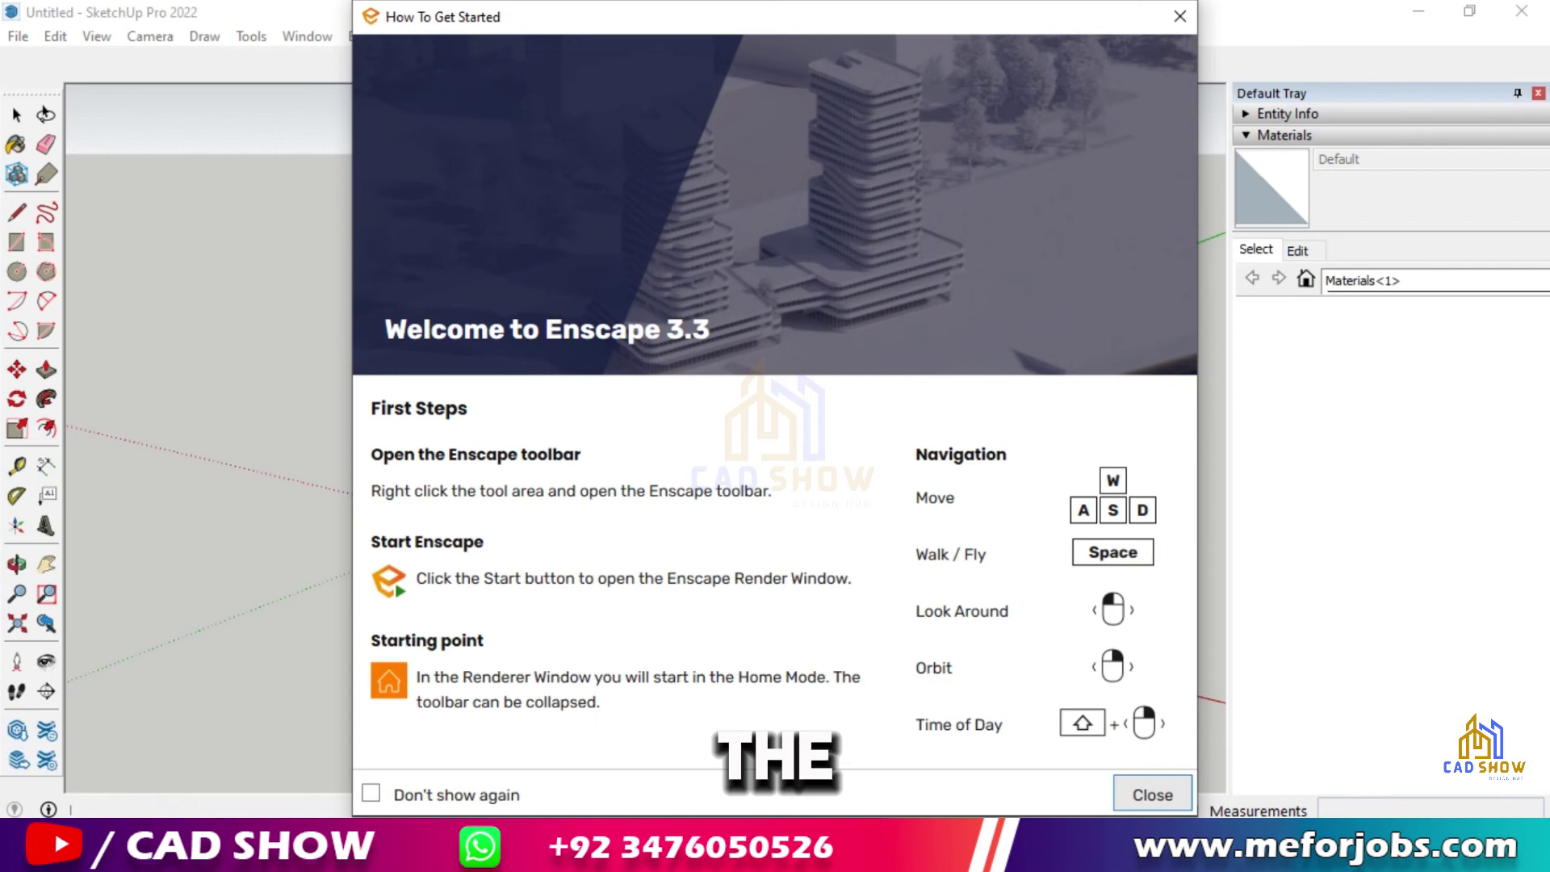
pyautogui.click(1128, 793)
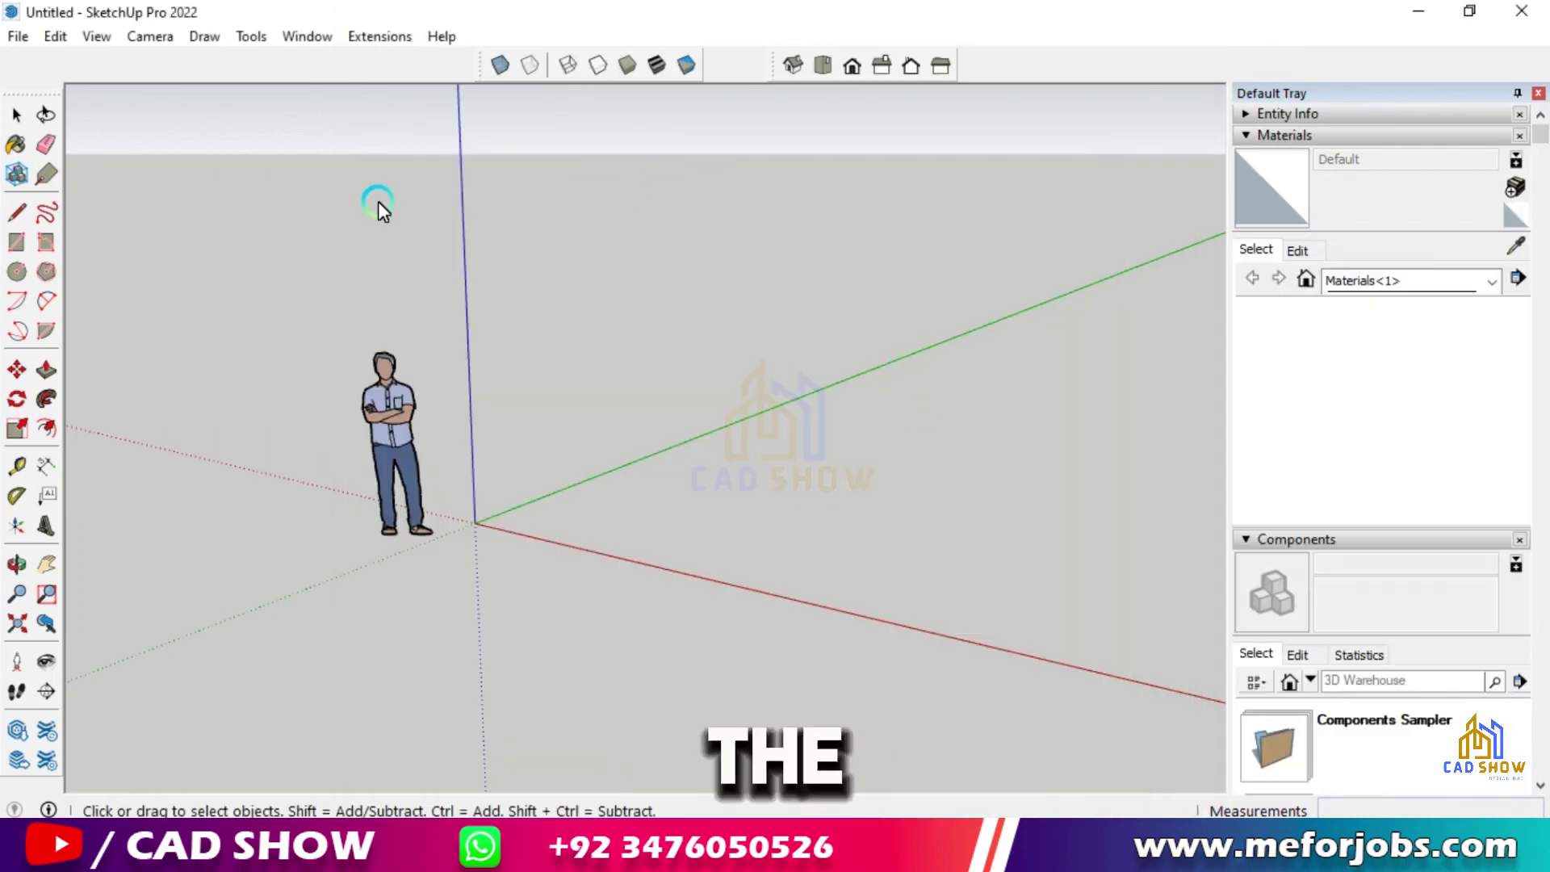
# Enable the Enscape toolbar from the toolbar list and position it over the model.
pyautogui.scroll(-2, 437, 317)
pyautogui.click(1047, 71)
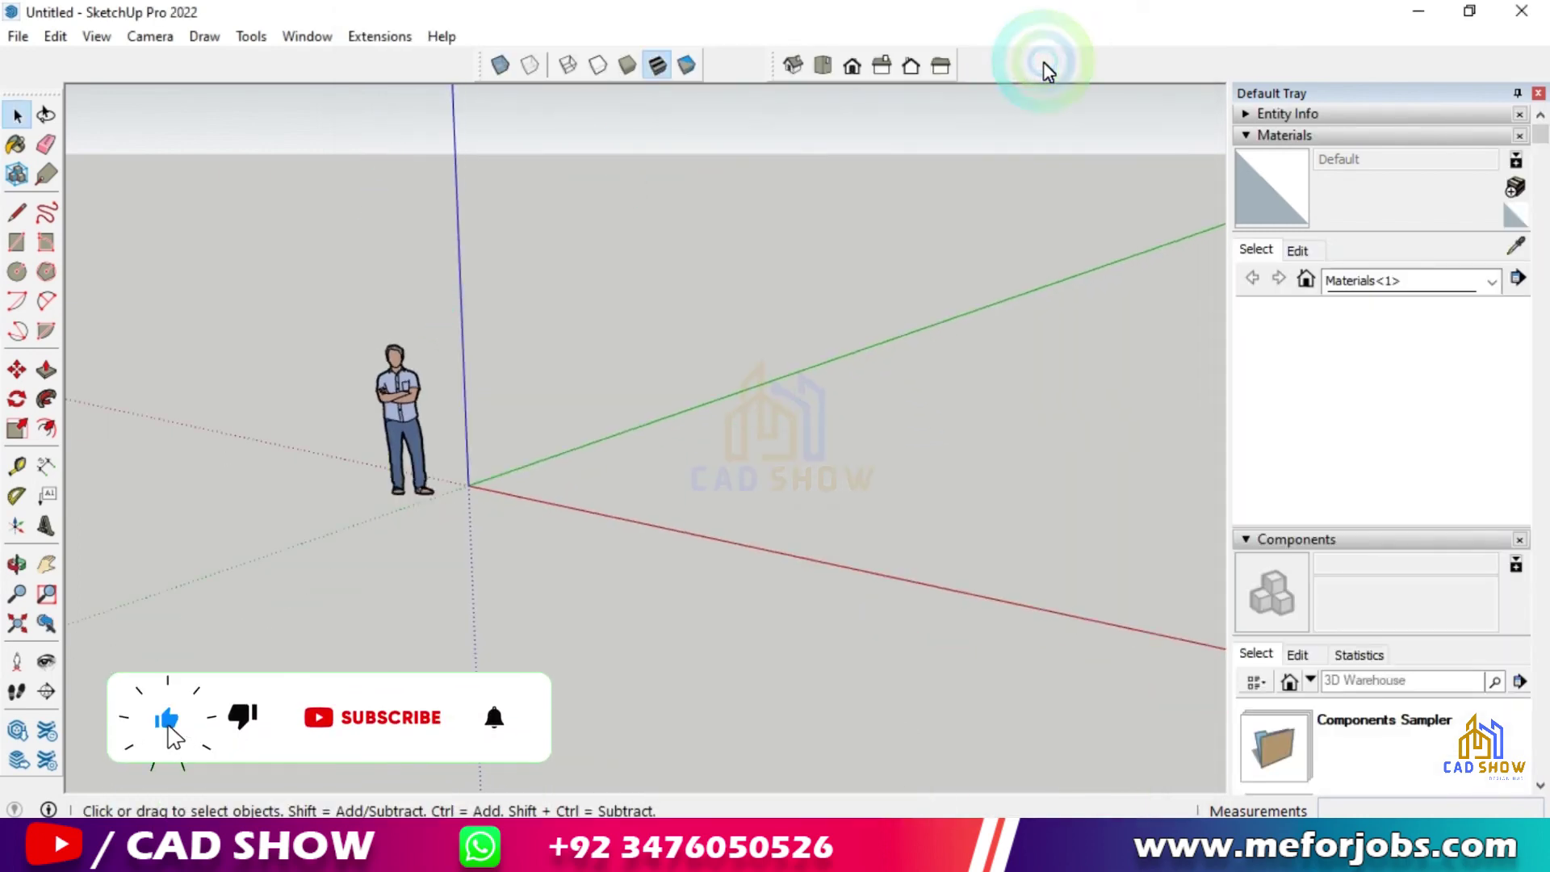
pyautogui.click(1131, 271)
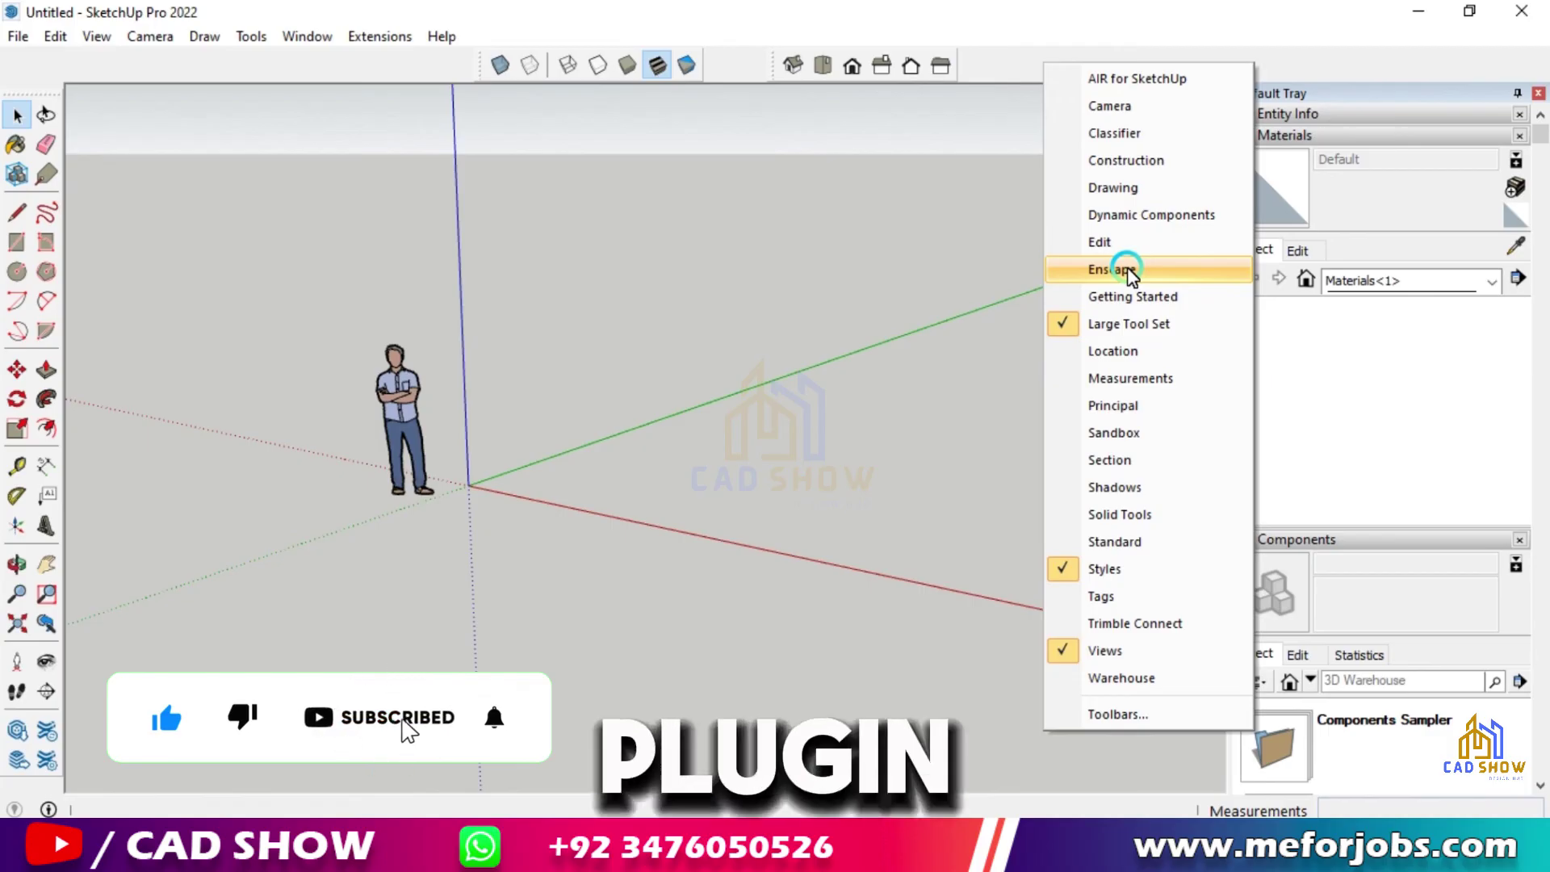
pyautogui.click(1120, 711)
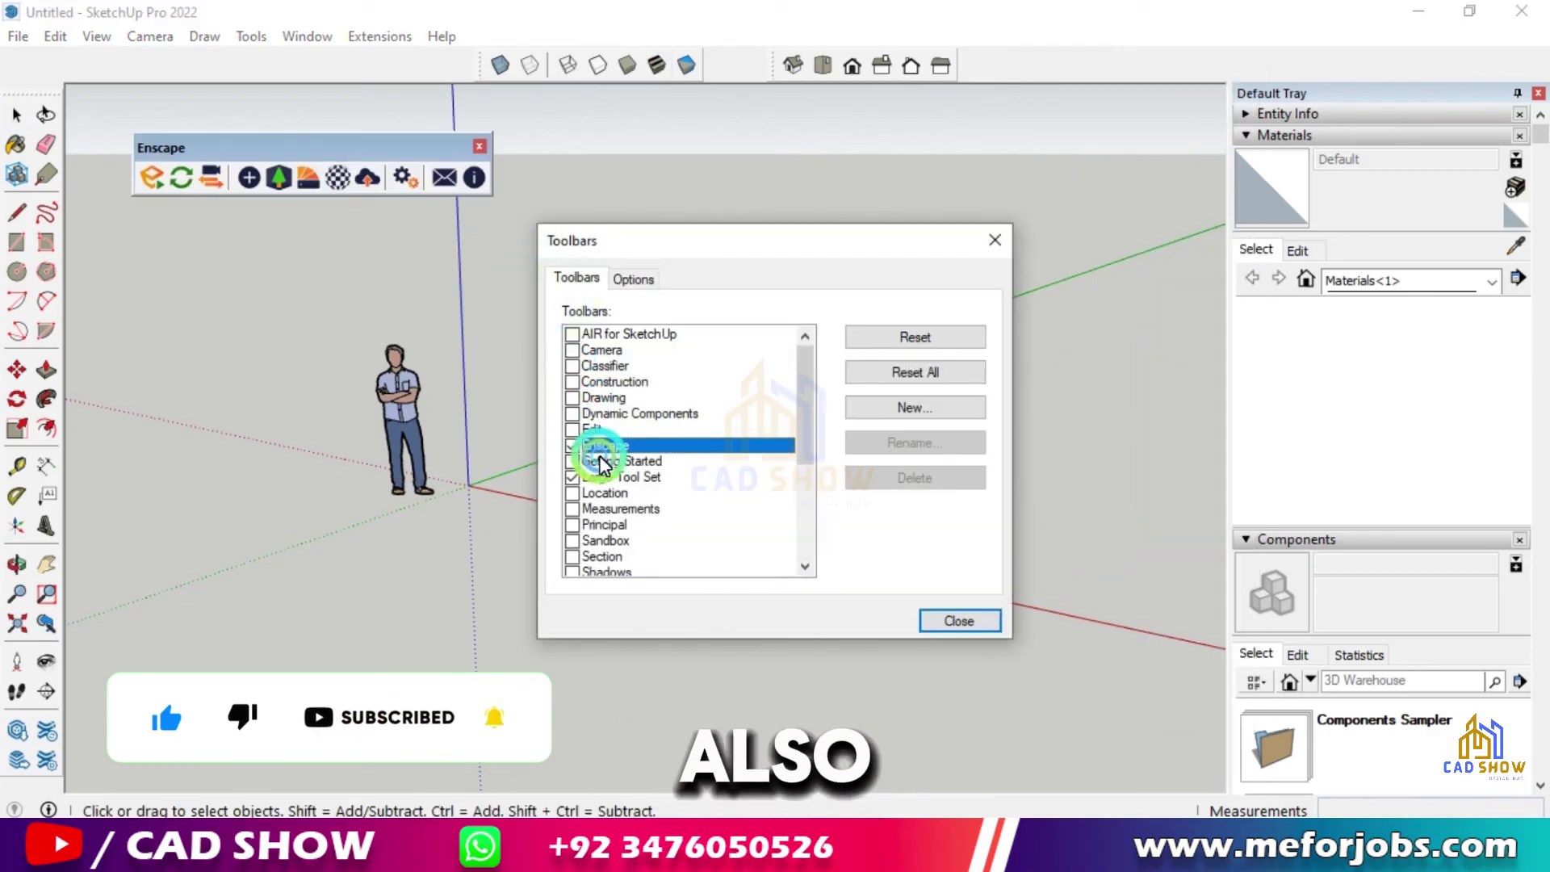
pyautogui.click(924, 618)
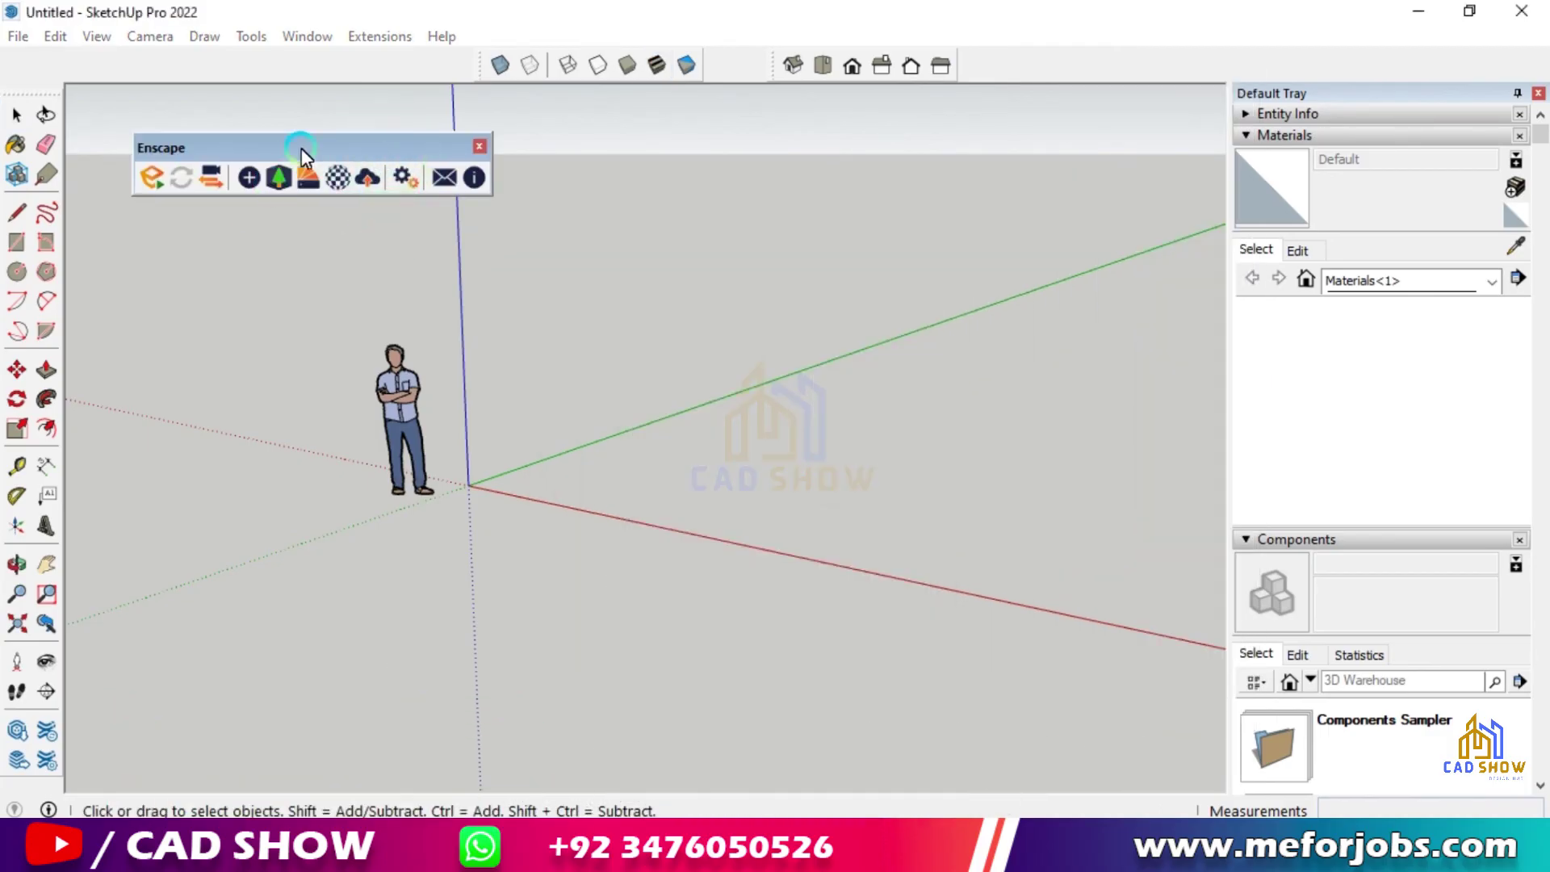
pyautogui.moveTo(301, 148); pyautogui.dragTo(360, 258)
pyautogui.click(365, 233)
pyautogui.click(816, 355)
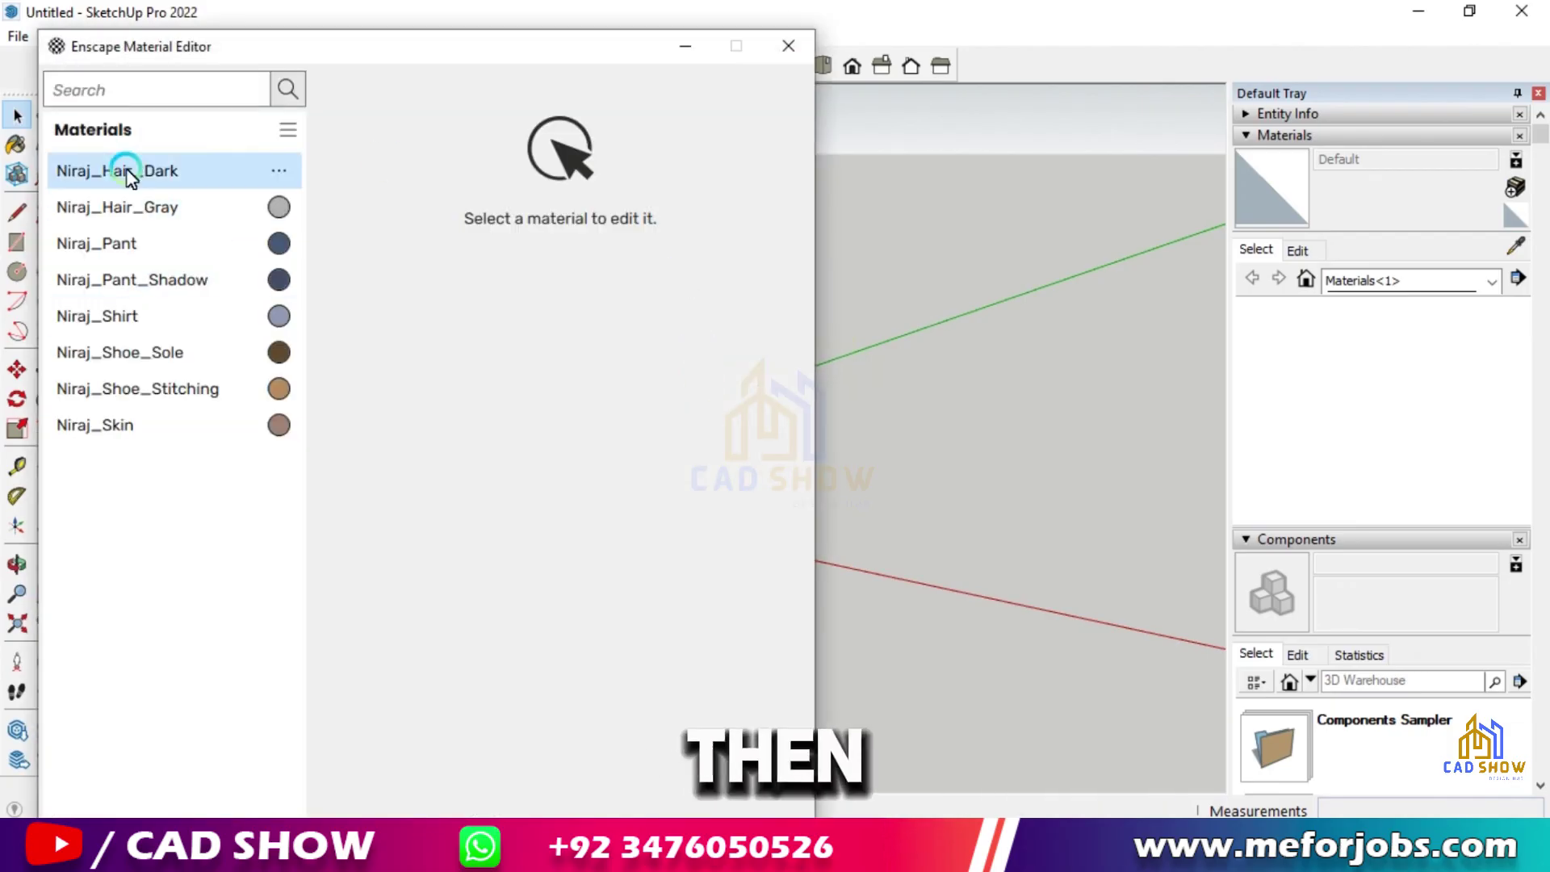
# Open the Enscape Material Editor, select the pant shadow material, then close the editor.
pyautogui.click(109, 461)
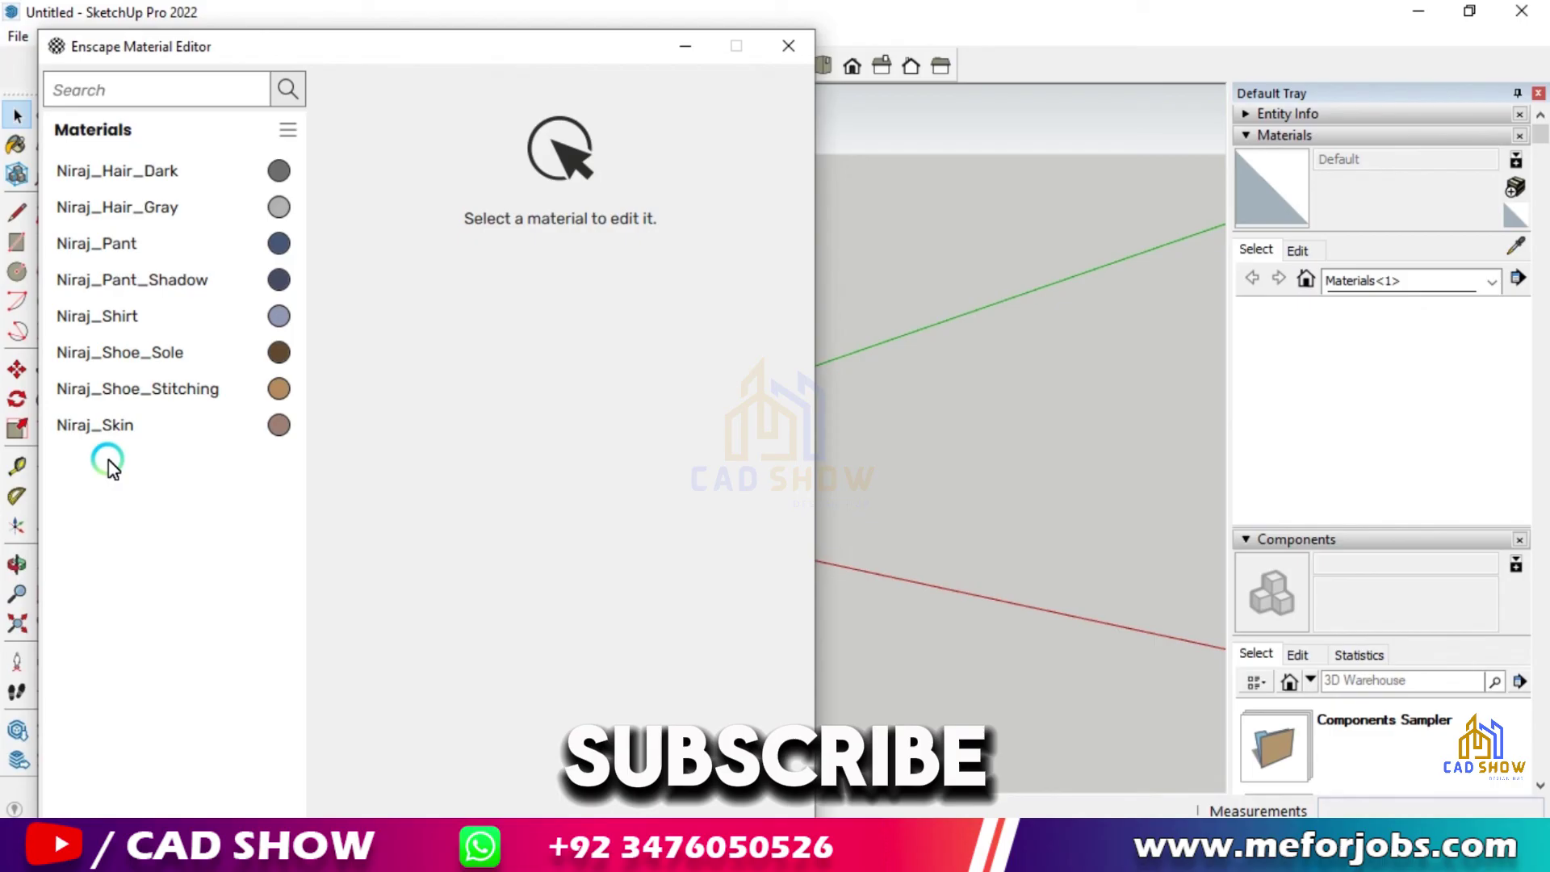
pyautogui.moveTo(425, 44); pyautogui.dragTo(963, 80)
pyautogui.click(602, 331)
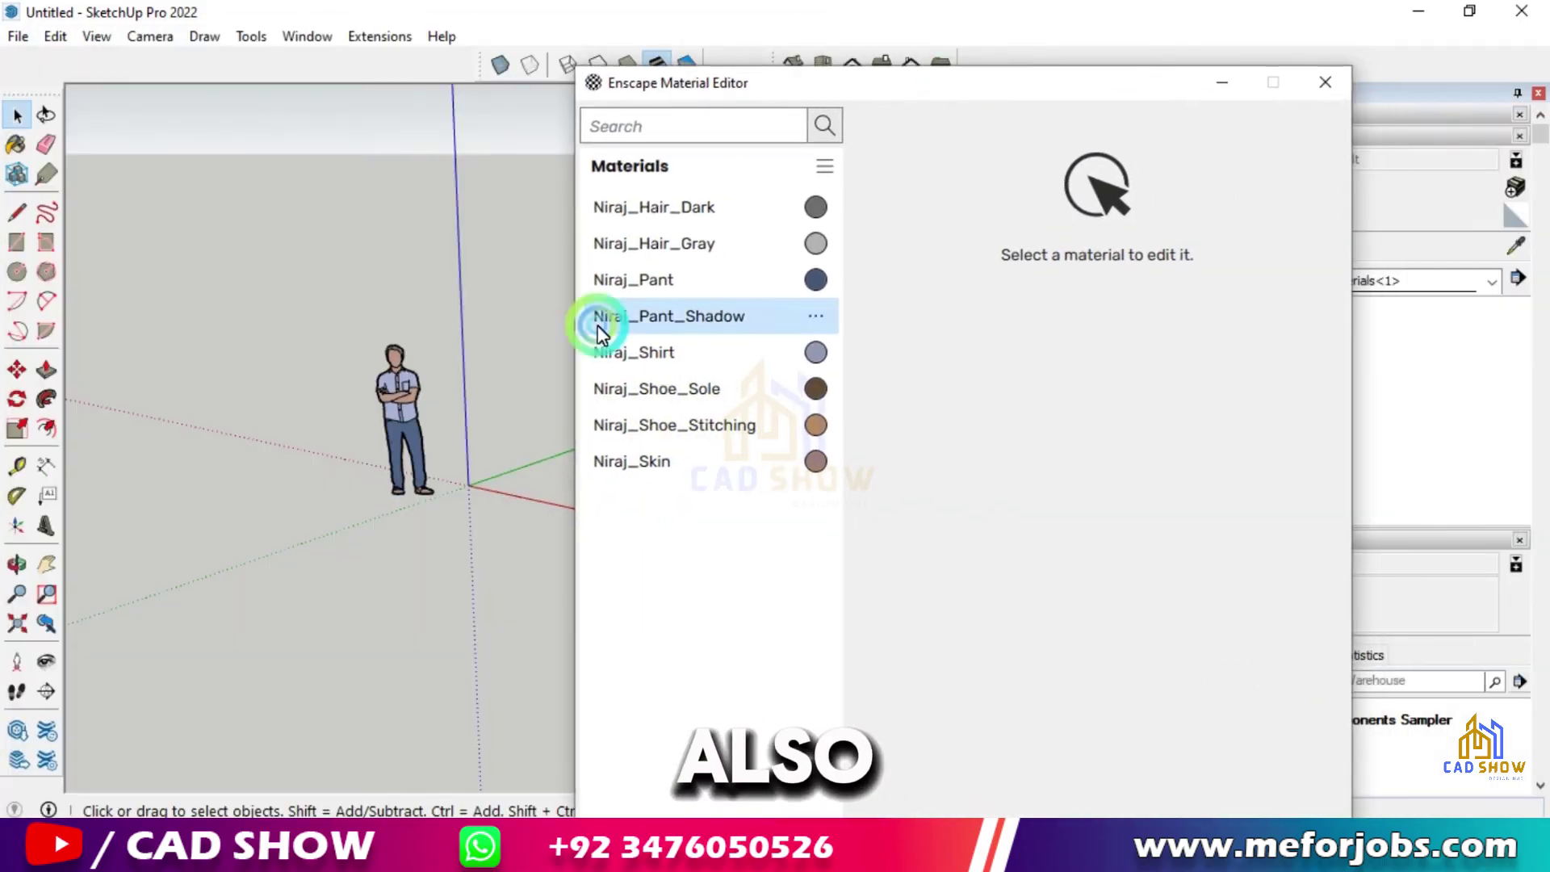
pyautogui.moveTo(1100, 92); pyautogui.dragTo(668, 59)
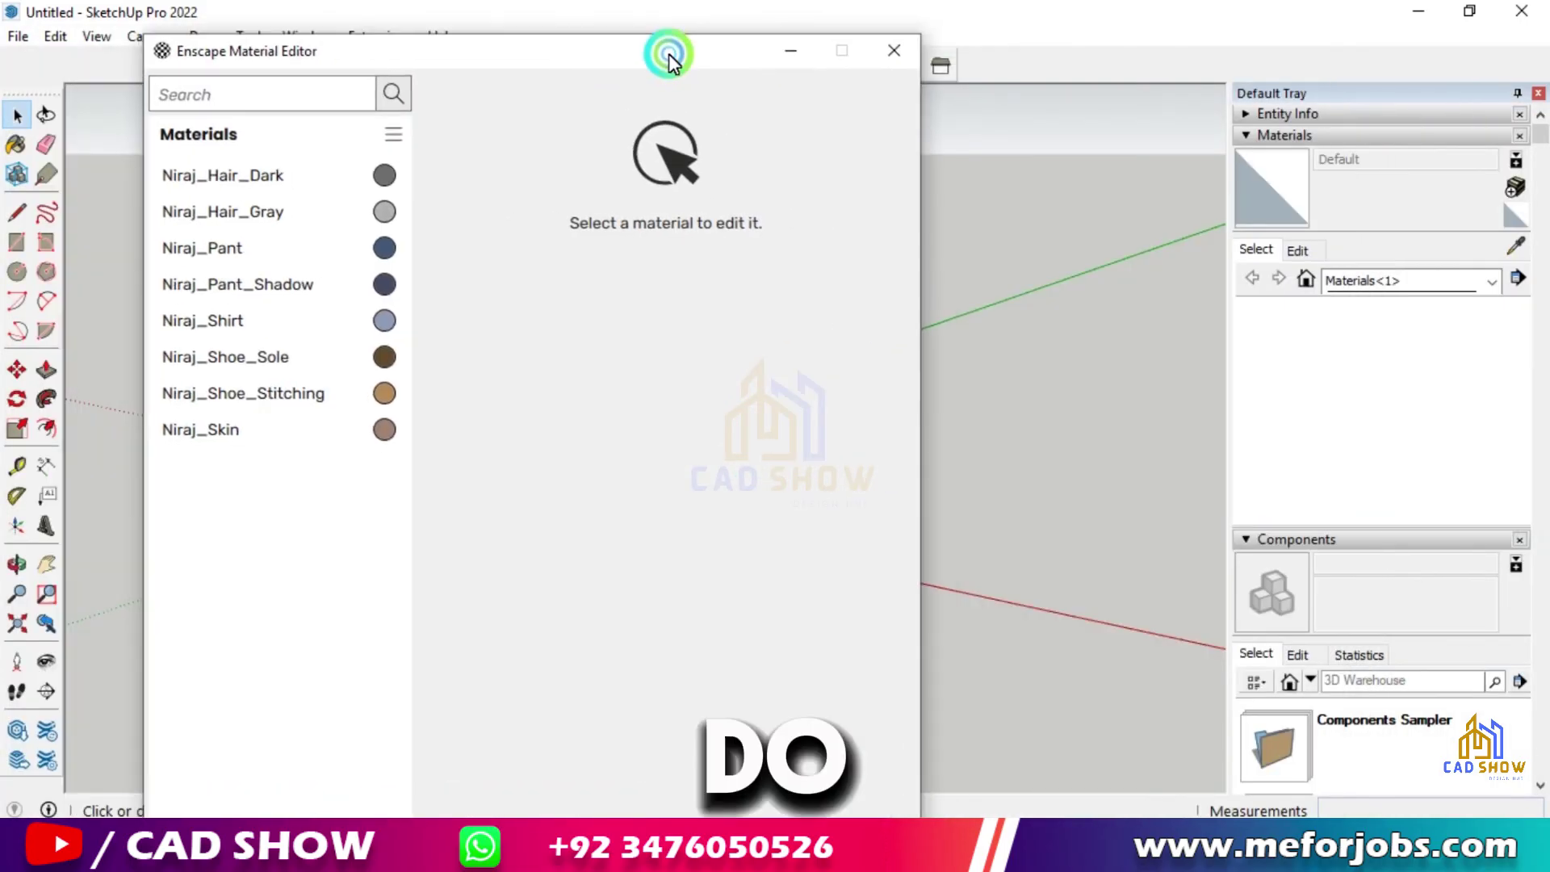
pyautogui.click(961, 32)
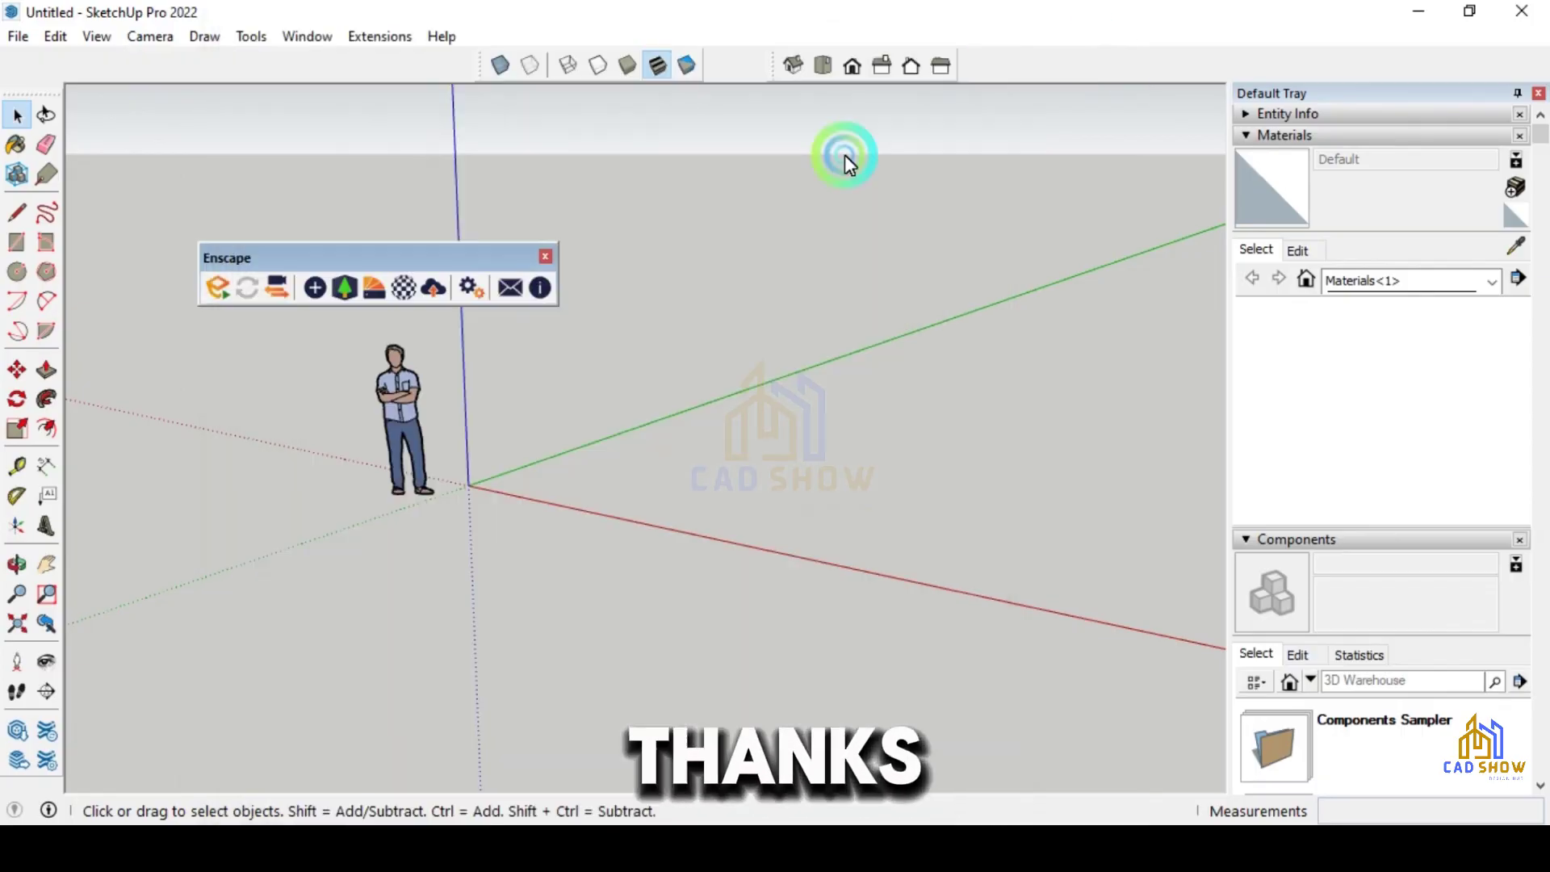